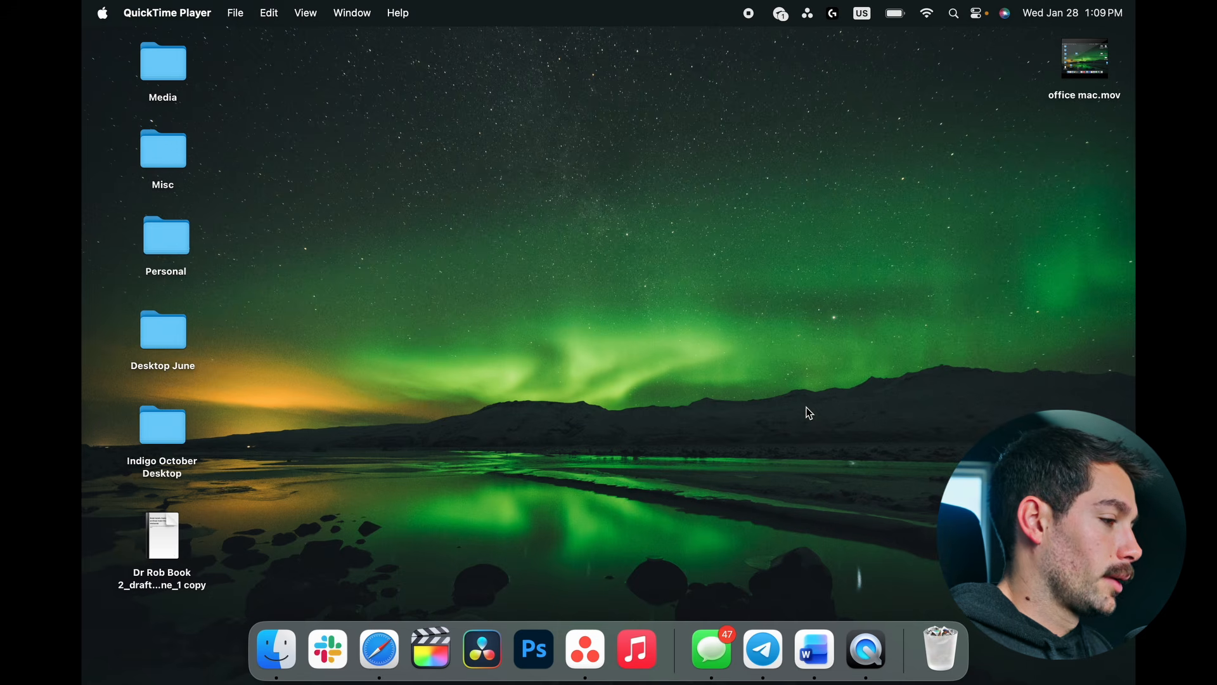
- Search the web in Safari for "paralells desktop" and open the Parallels Desktop 26 For Mac result
{"action": "left_click", "coordinate": [379, 650]}
{"action": "type", "text": "paralells desktop"}
{"action": "key", "text": "Return"}
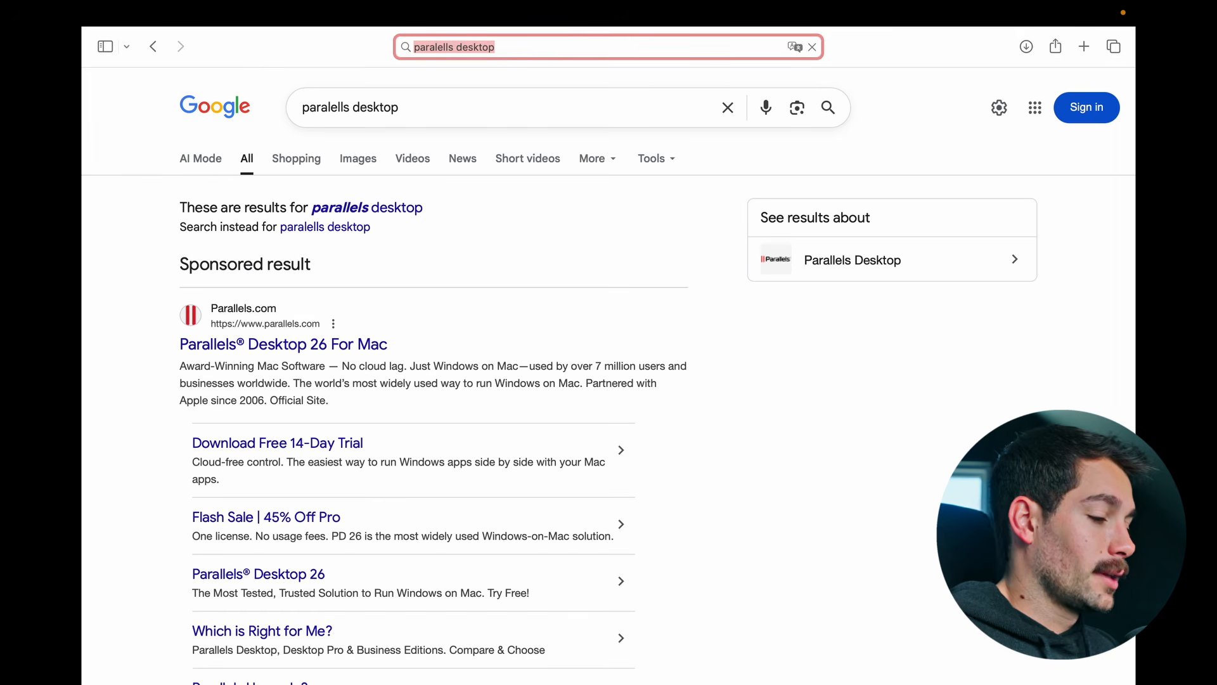
{"action": "left_click", "coordinate": [354, 347]}
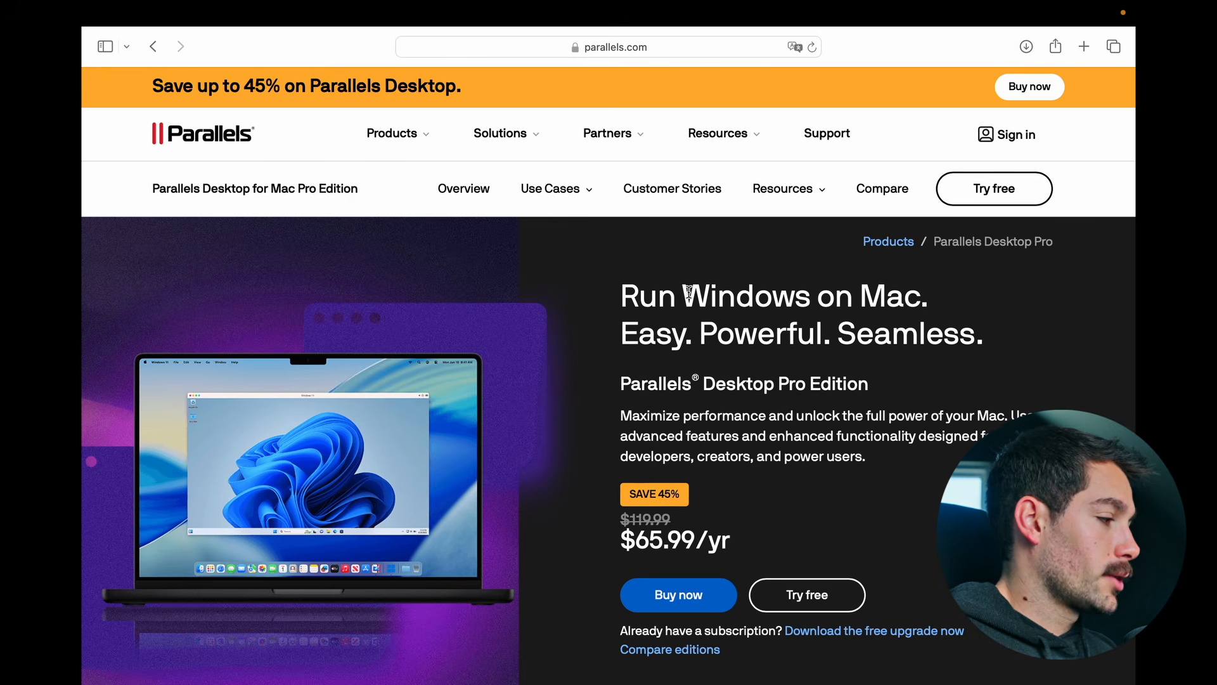
- Request the 14-day free trial of Parallels Desktop Pro with the saved home e-mail address and download it
{"action": "left_click", "coordinate": [954, 202]}
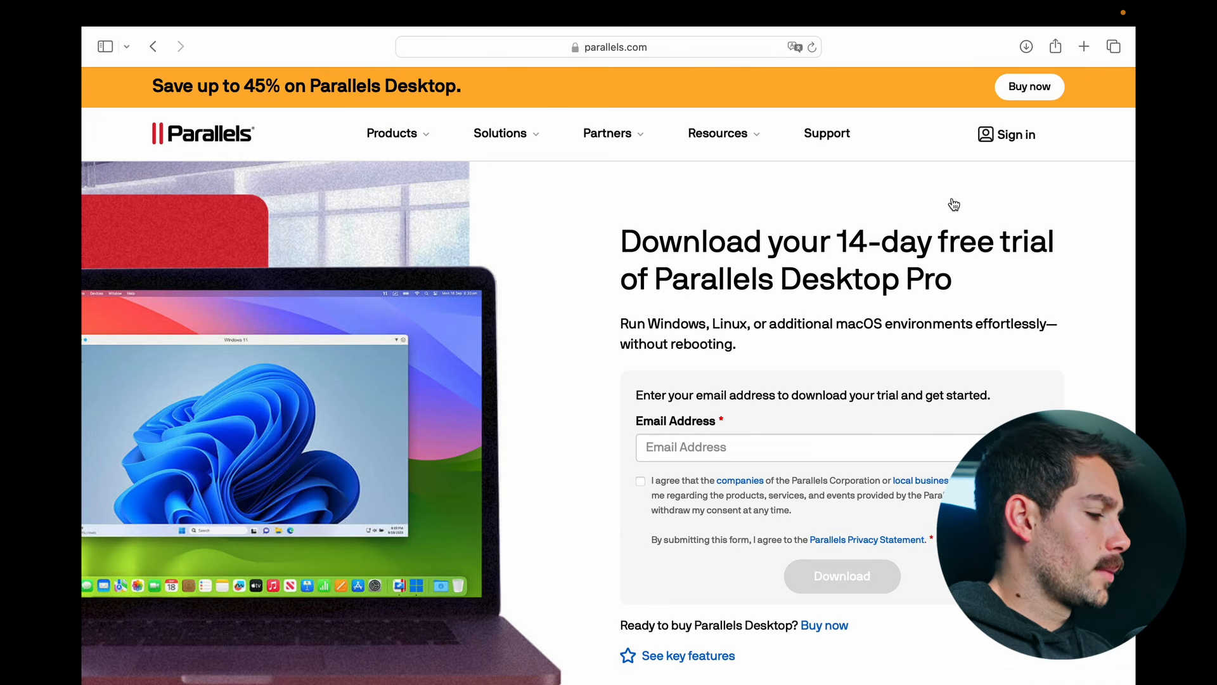
{"action": "scroll", "coordinate": [796, 336], "scroll_direction": "down", "scroll_amount": 1}
{"action": "left_click", "coordinate": [724, 412]}
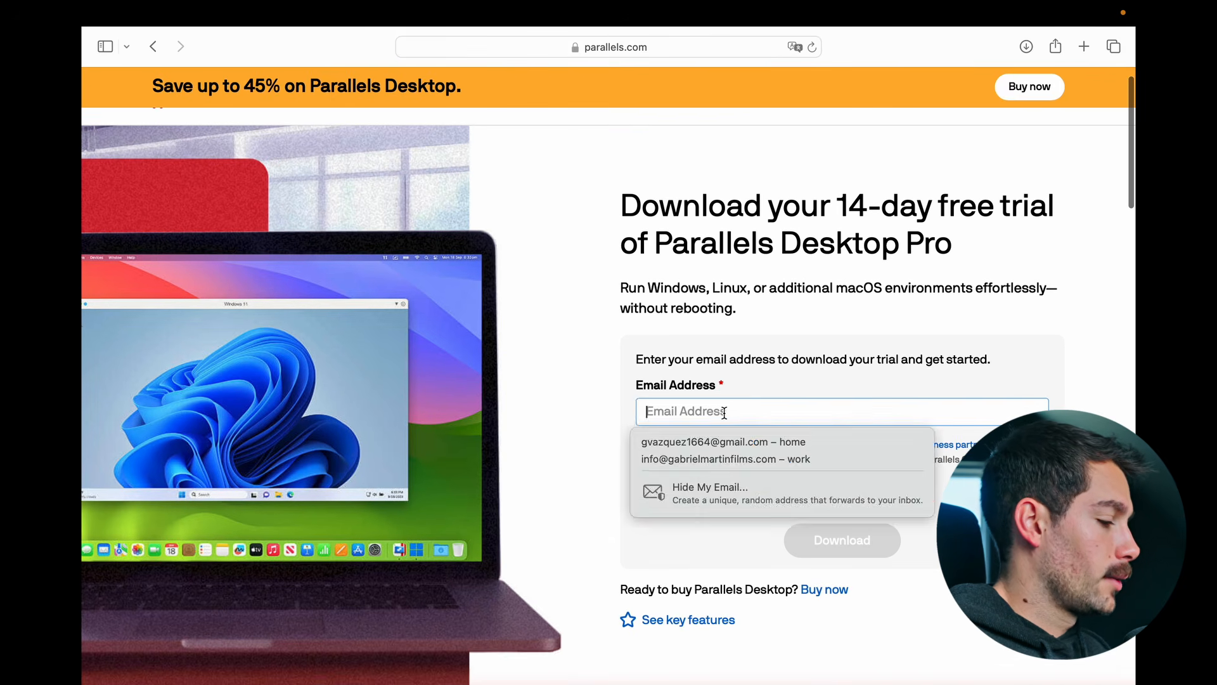
{"action": "left_click", "coordinate": [729, 442]}
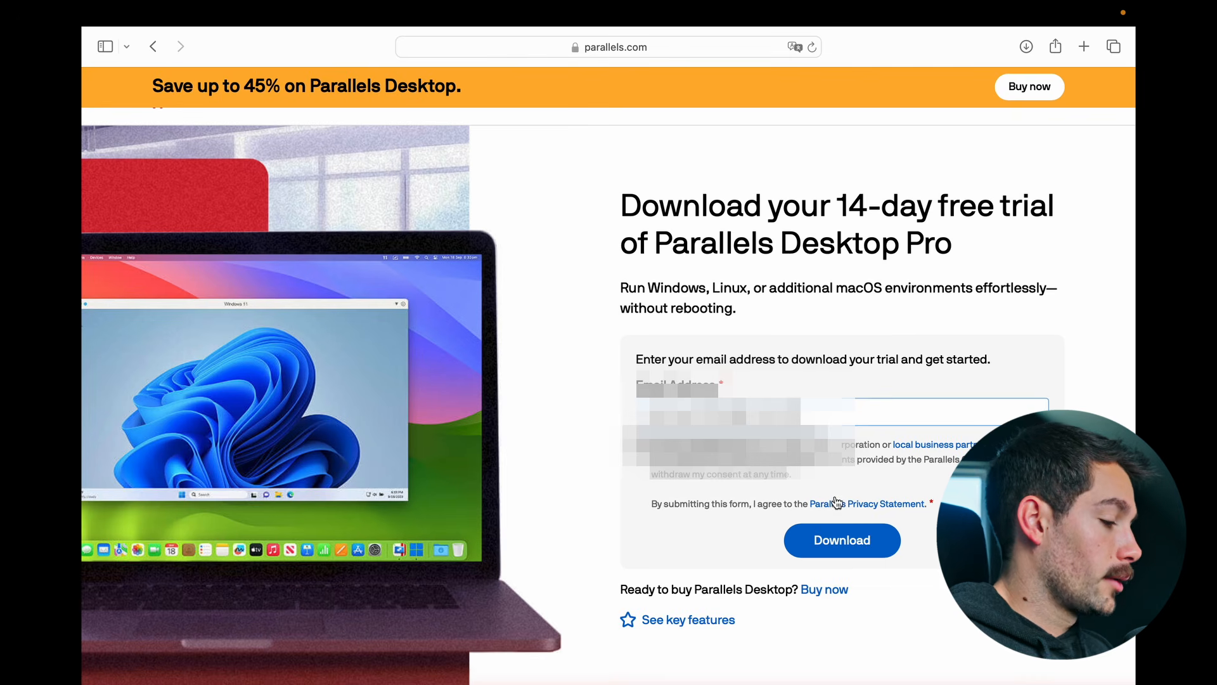
{"action": "left_click", "coordinate": [831, 540]}
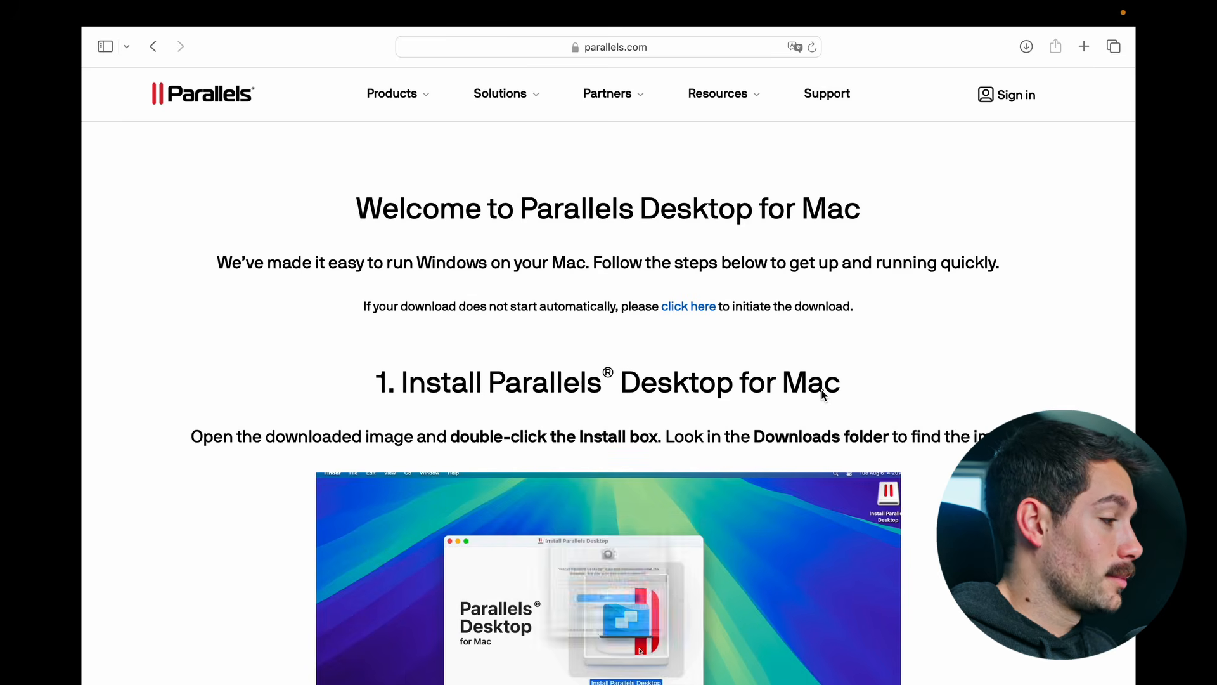
- Launch the downloaded Parallels Desktop installer, approve opening it and accept the End User License Agreement
{"action": "left_click", "coordinate": [1025, 46]}
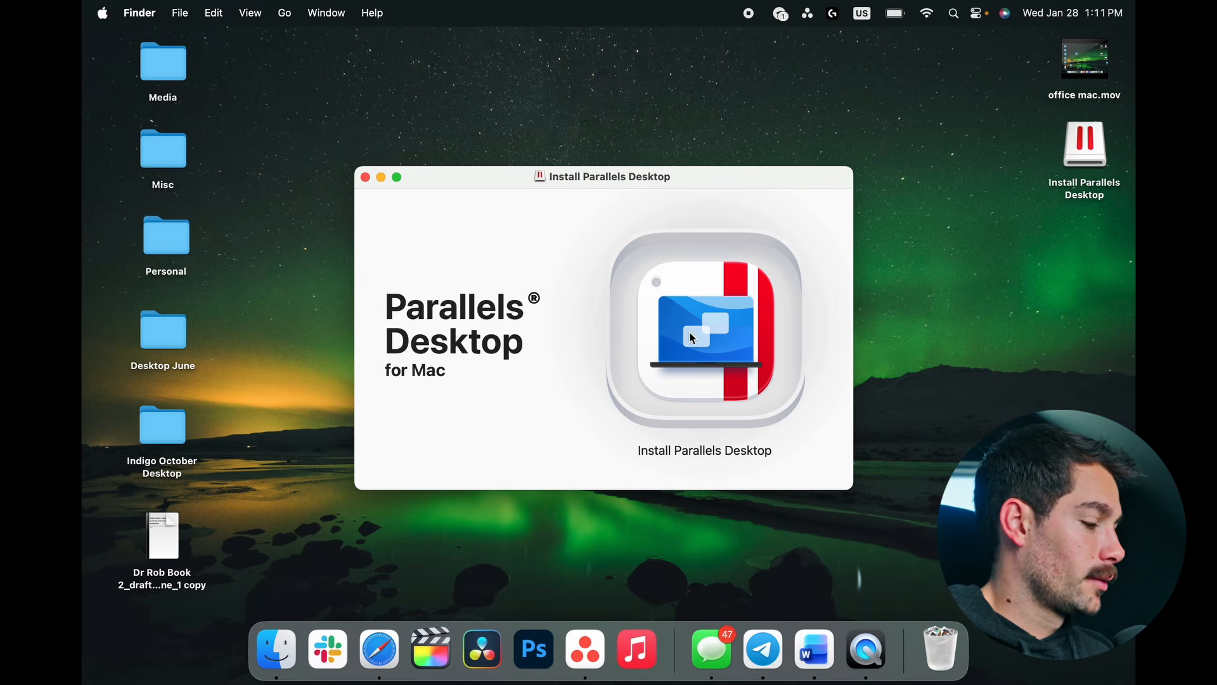
{"action": "left_click", "coordinate": [686, 339]}
{"action": "double_click", "coordinate": [687, 339]}
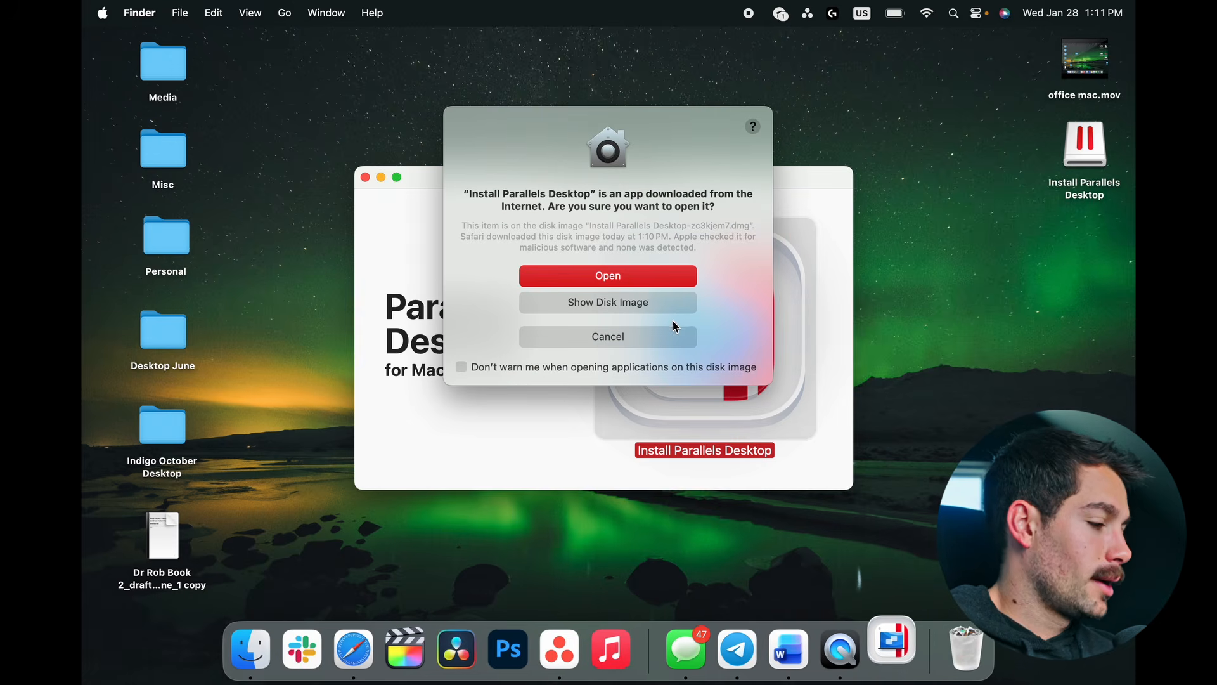
{"action": "left_click", "coordinate": [635, 284]}
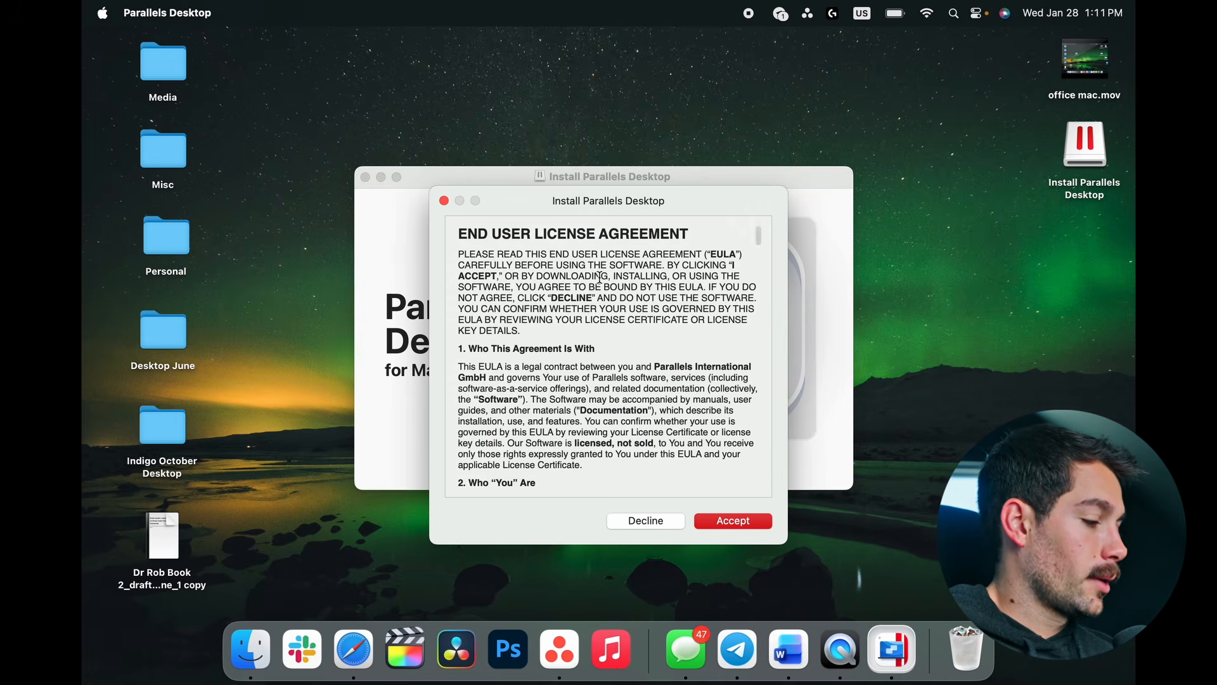
{"action": "left_click", "coordinate": [732, 522]}
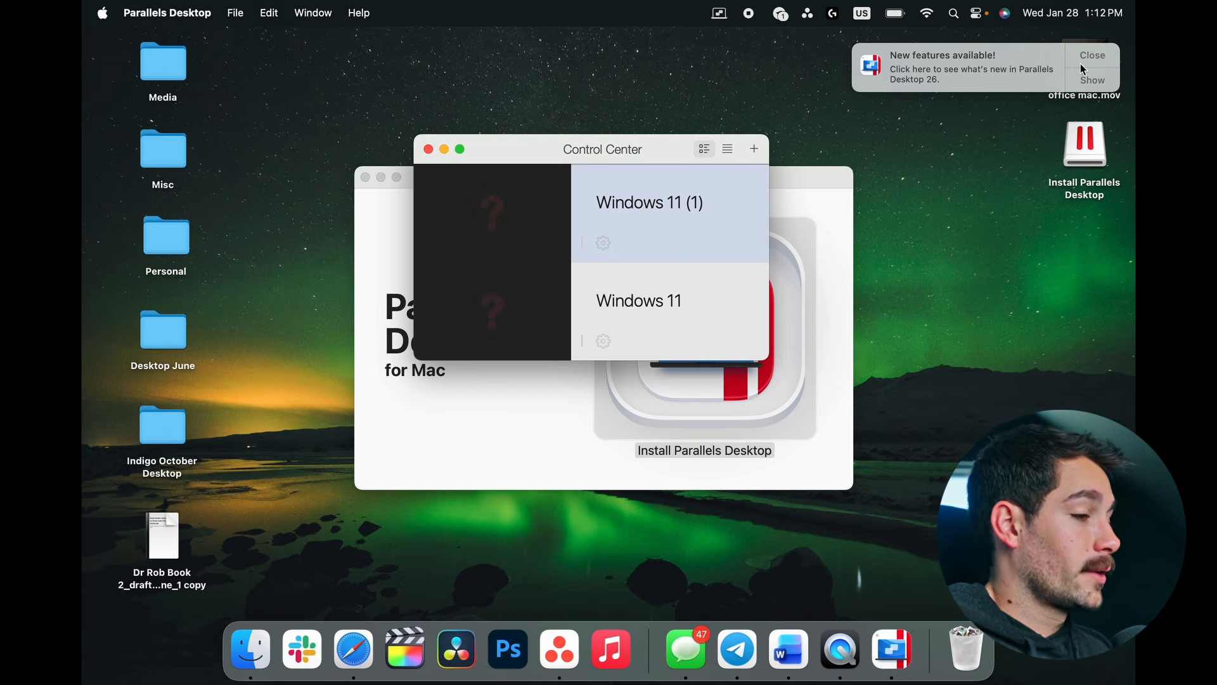
- Dismiss the new-features notification and create a new virtual machine by installing Windows 11 from Microsoft
{"action": "left_click", "coordinate": [1092, 60]}
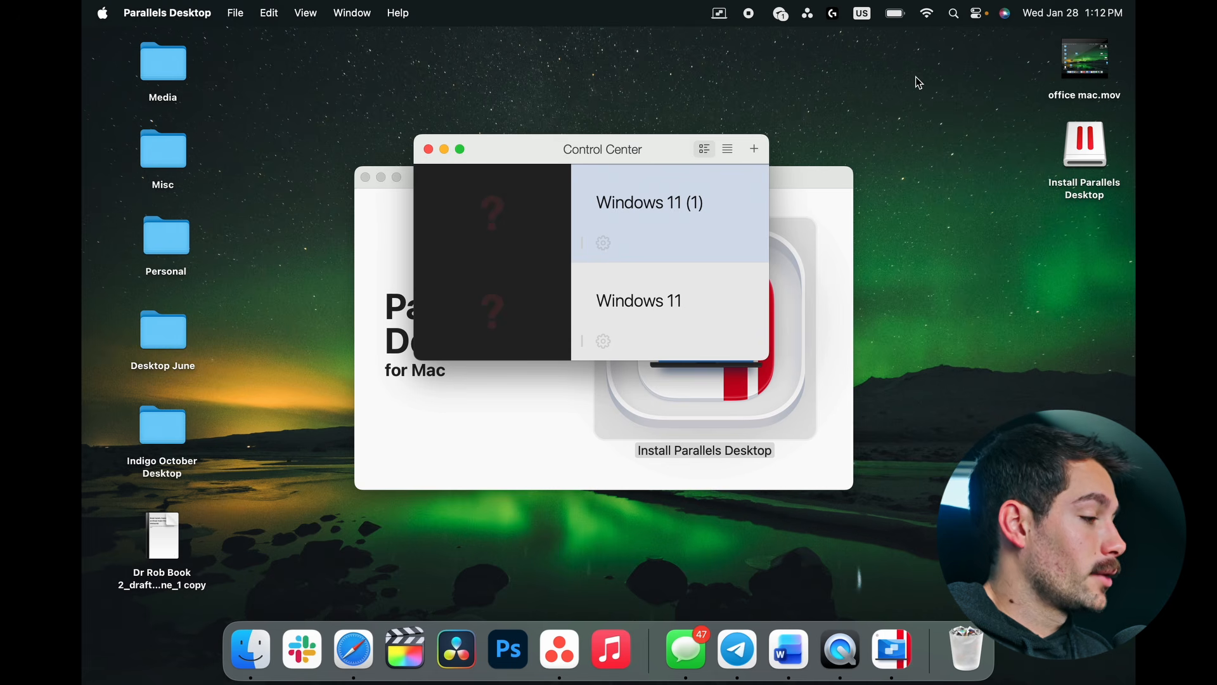
{"action": "left_click", "coordinate": [758, 156]}
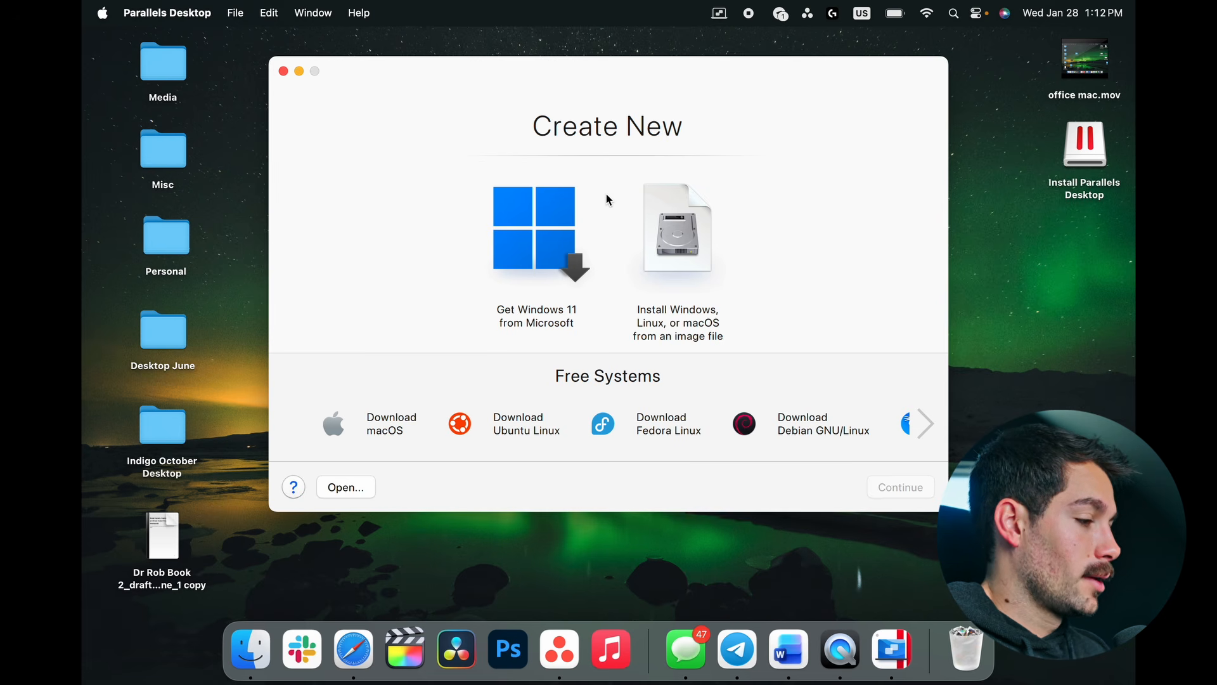
{"action": "left_click", "coordinate": [542, 247]}
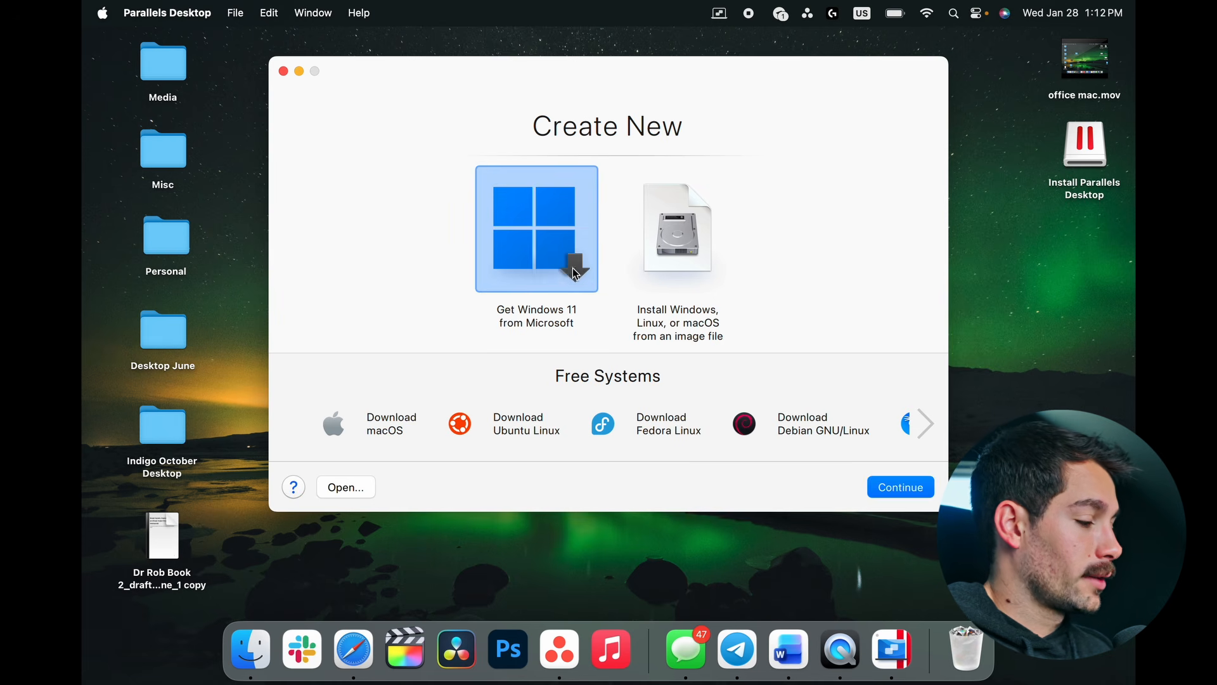
{"action": "left_click", "coordinate": [894, 488]}
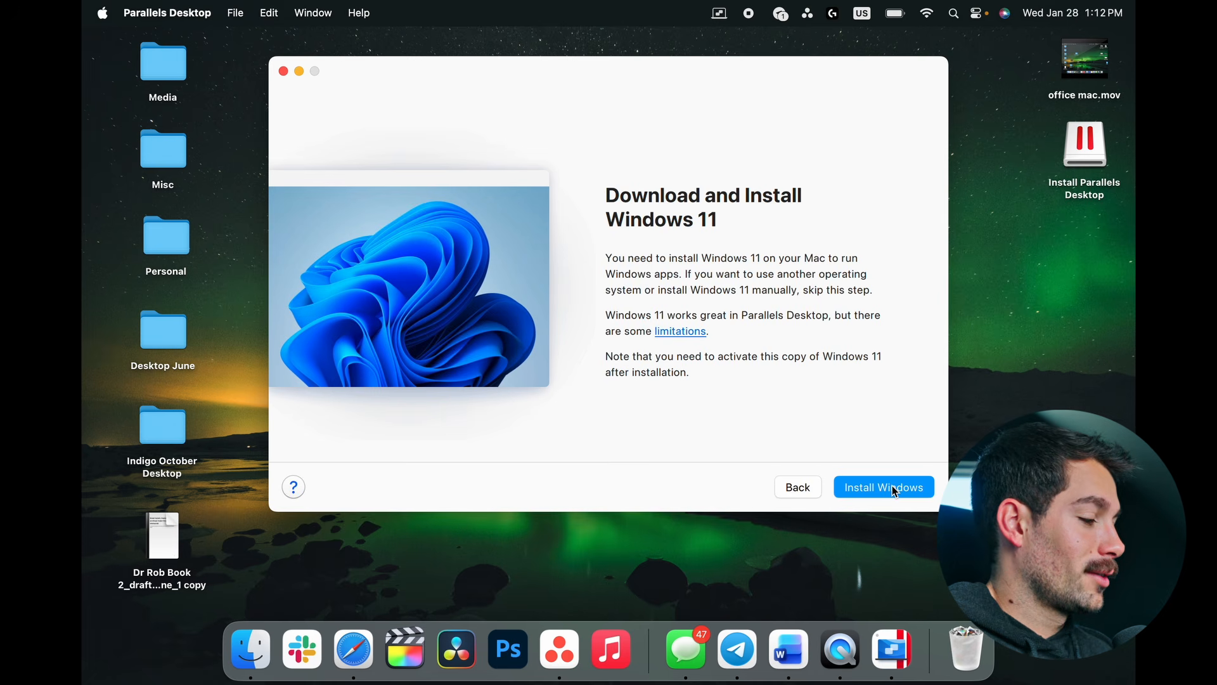
{"action": "left_click", "coordinate": [894, 488]}
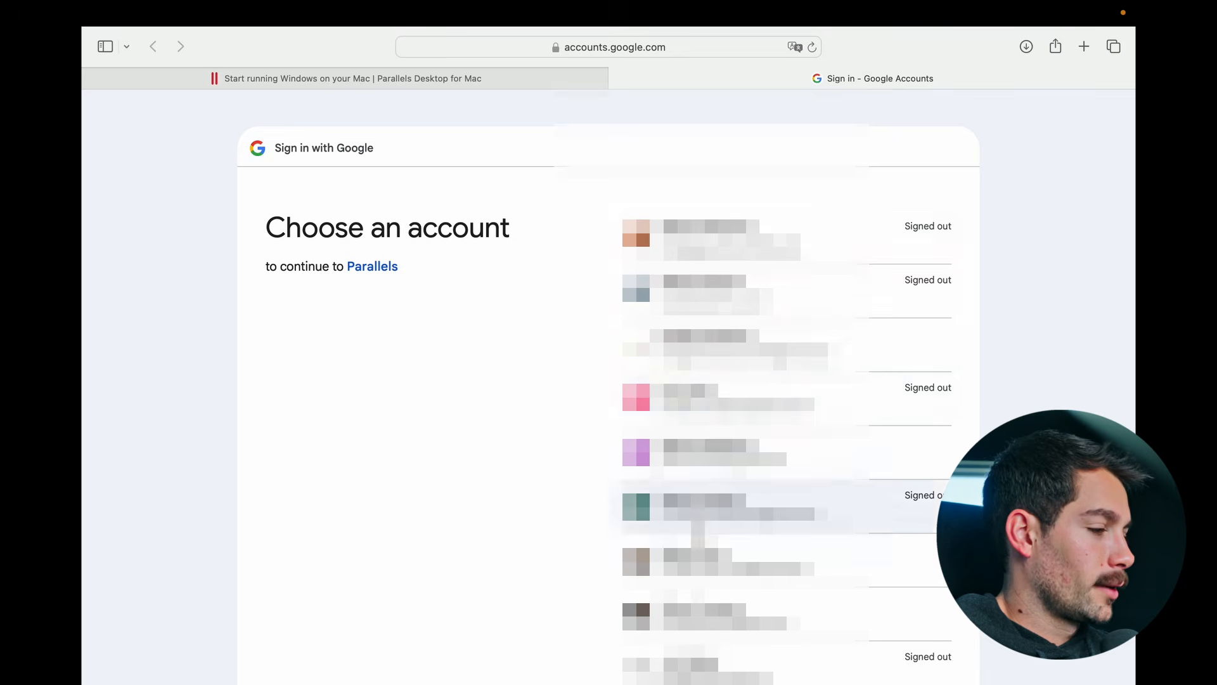
- Sign in to Parallels with a Google account and approve sharing its information
{"action": "scroll", "coordinate": [760, 539], "scroll_direction": "down", "scroll_amount": 3}
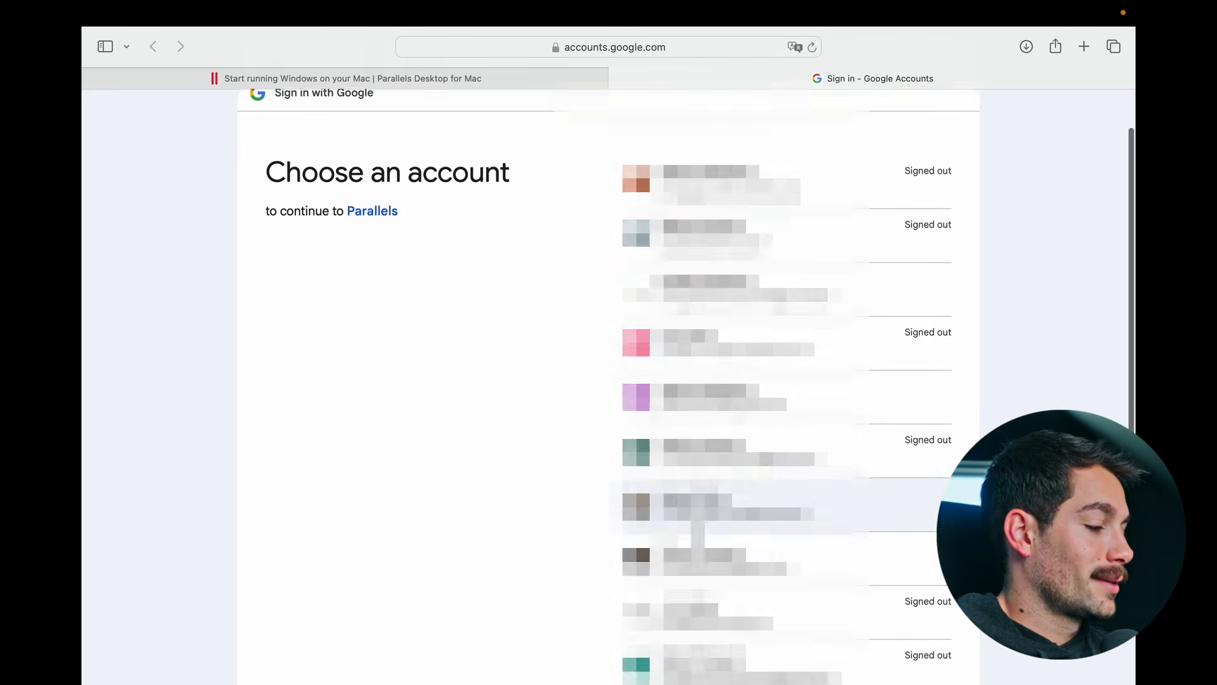
{"action": "left_click", "coordinate": [691, 542]}
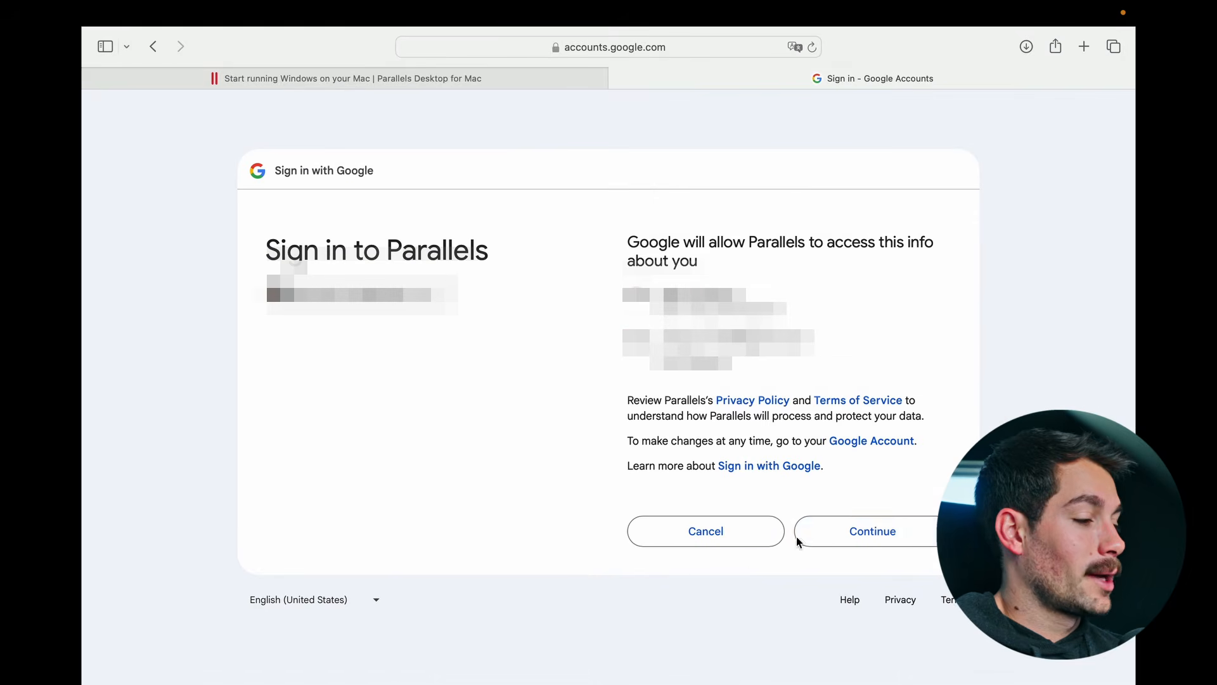
{"action": "left_click", "coordinate": [824, 536]}
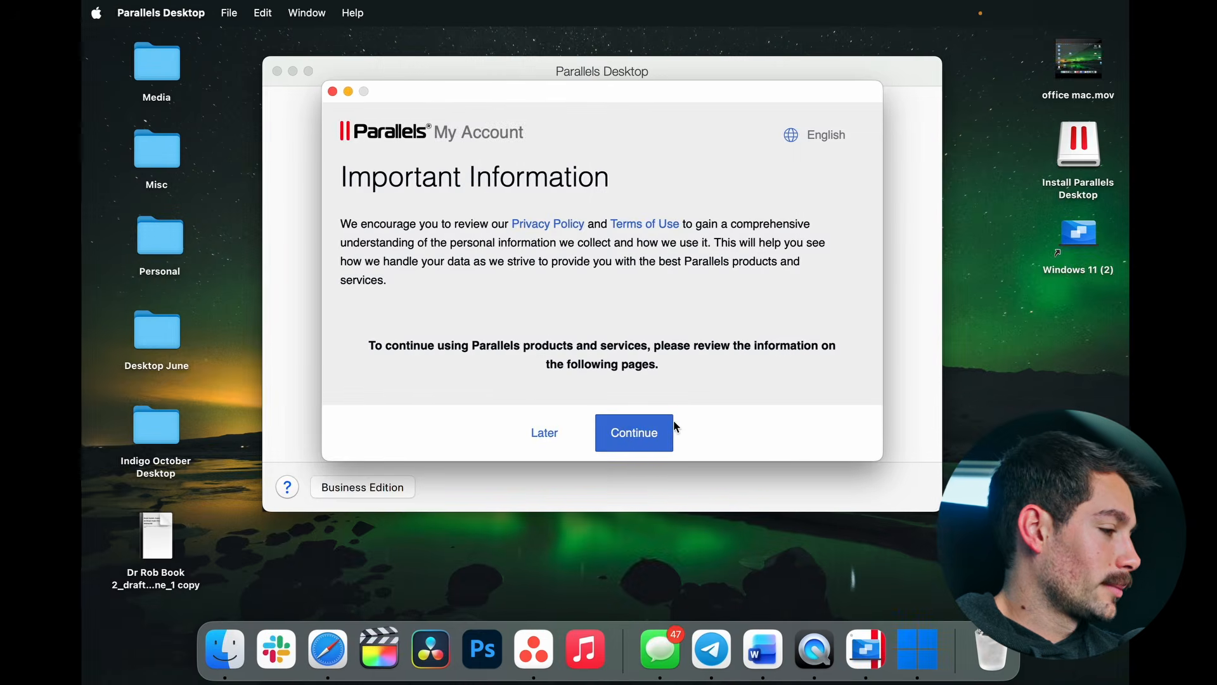
- Review the Parallels account notice and accept the User Account Data Privacy Notice, moving the overlapping sign-in window aside
{"action": "left_click", "coordinate": [666, 429]}
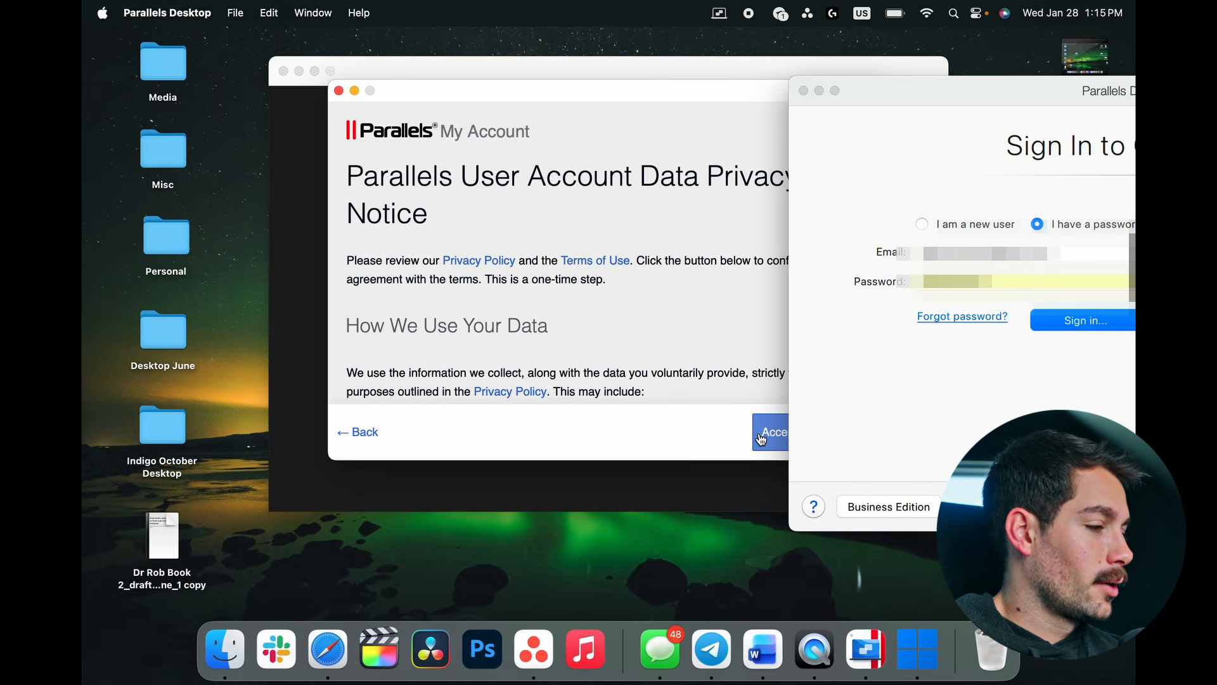
{"action": "left_click_drag", "start_coordinate": [865, 93], "coordinate": [952, 108]}
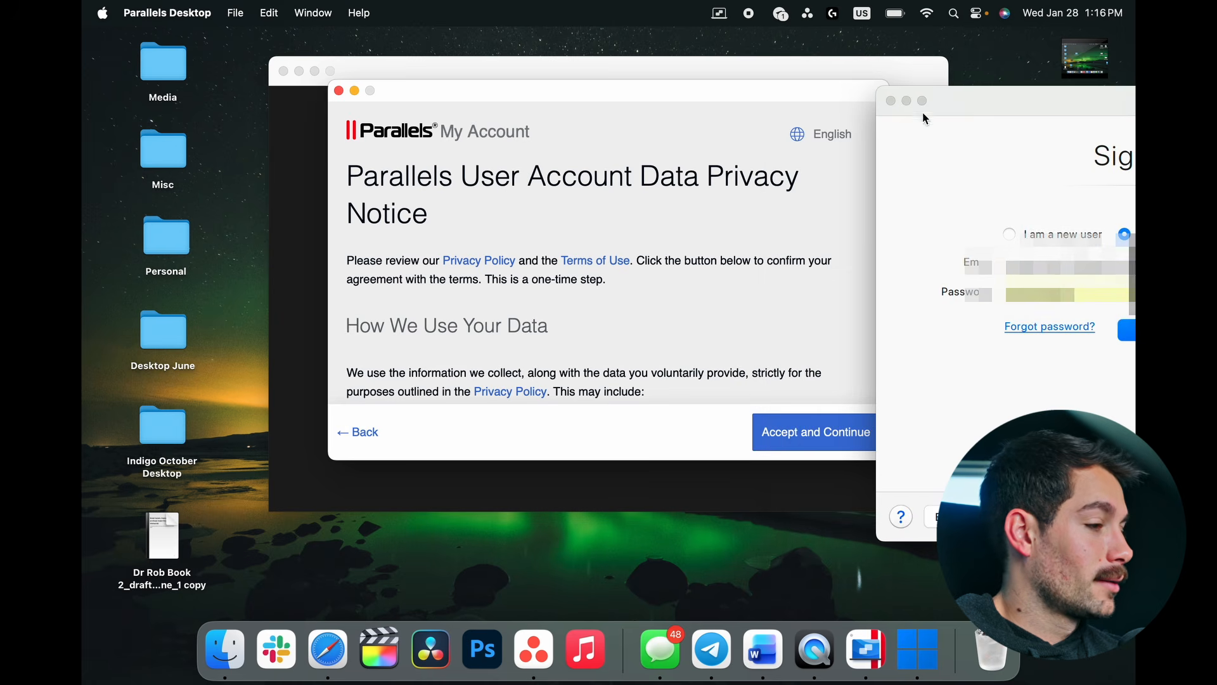
{"action": "left_click", "coordinate": [793, 434]}
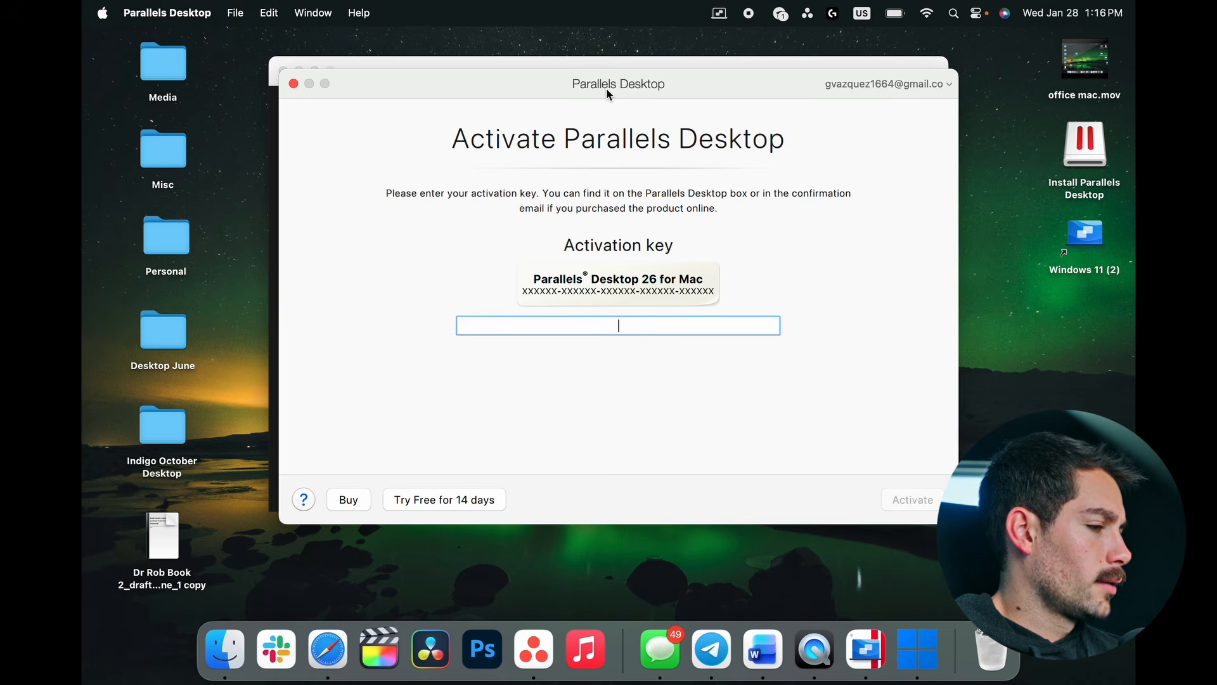
- Start the 14-day free trial, allow Parallels Desktop to access data from other apps and dismiss the installation notice
{"action": "left_click_drag", "start_coordinate": [606, 89], "coordinate": [594, 79]}
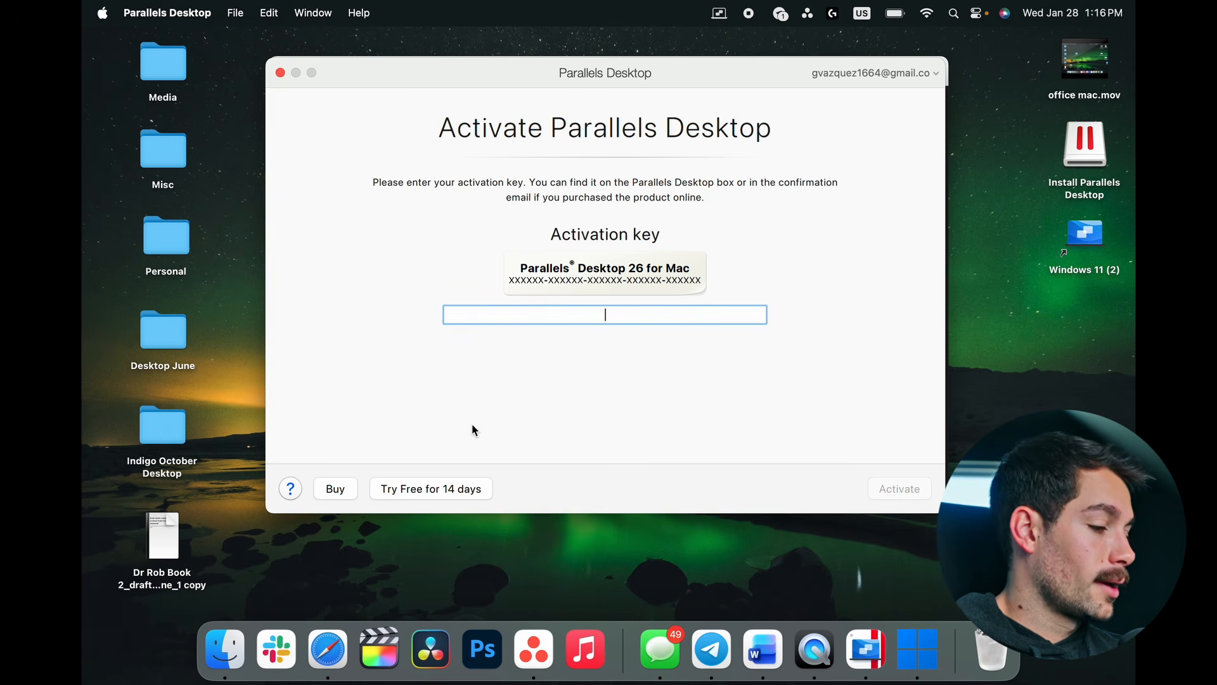
{"action": "left_click", "coordinate": [421, 490]}
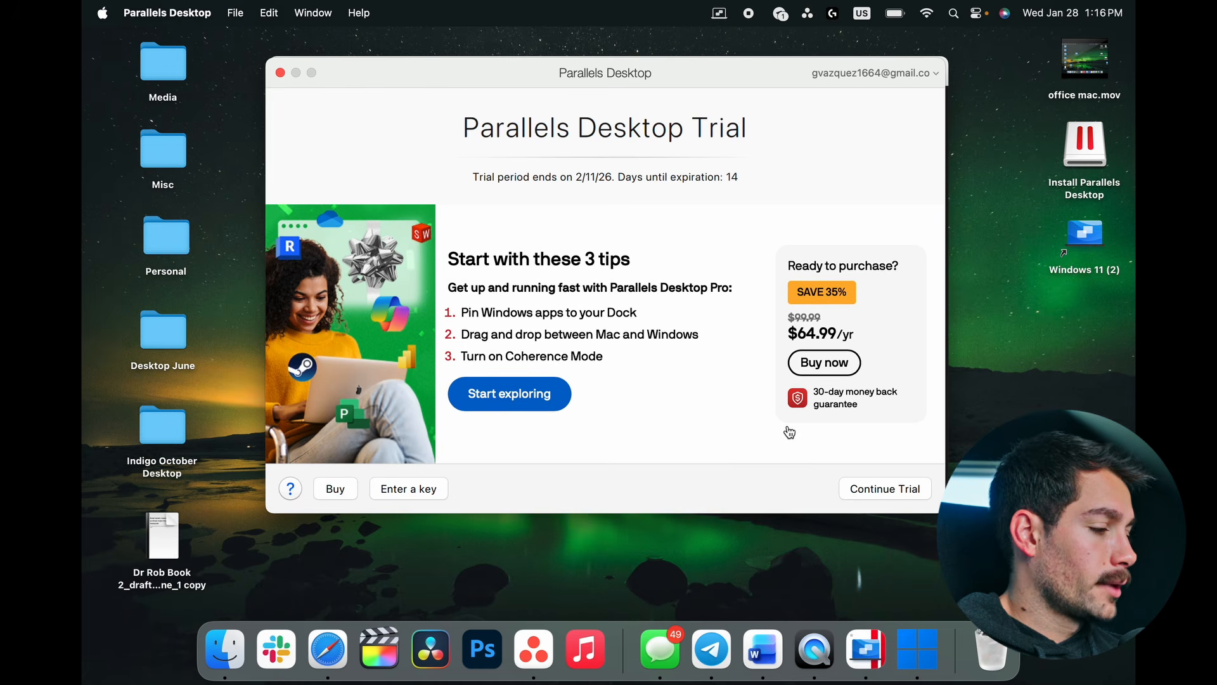
{"action": "left_click", "coordinate": [843, 487]}
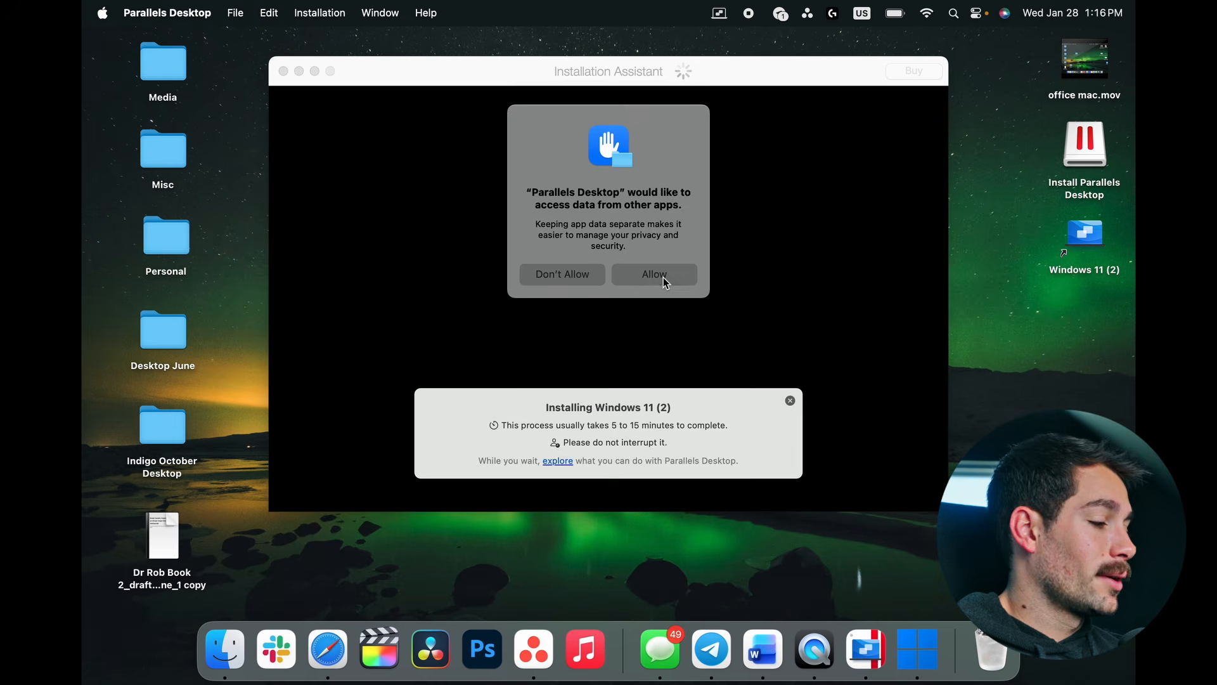
{"action": "left_click", "coordinate": [663, 277]}
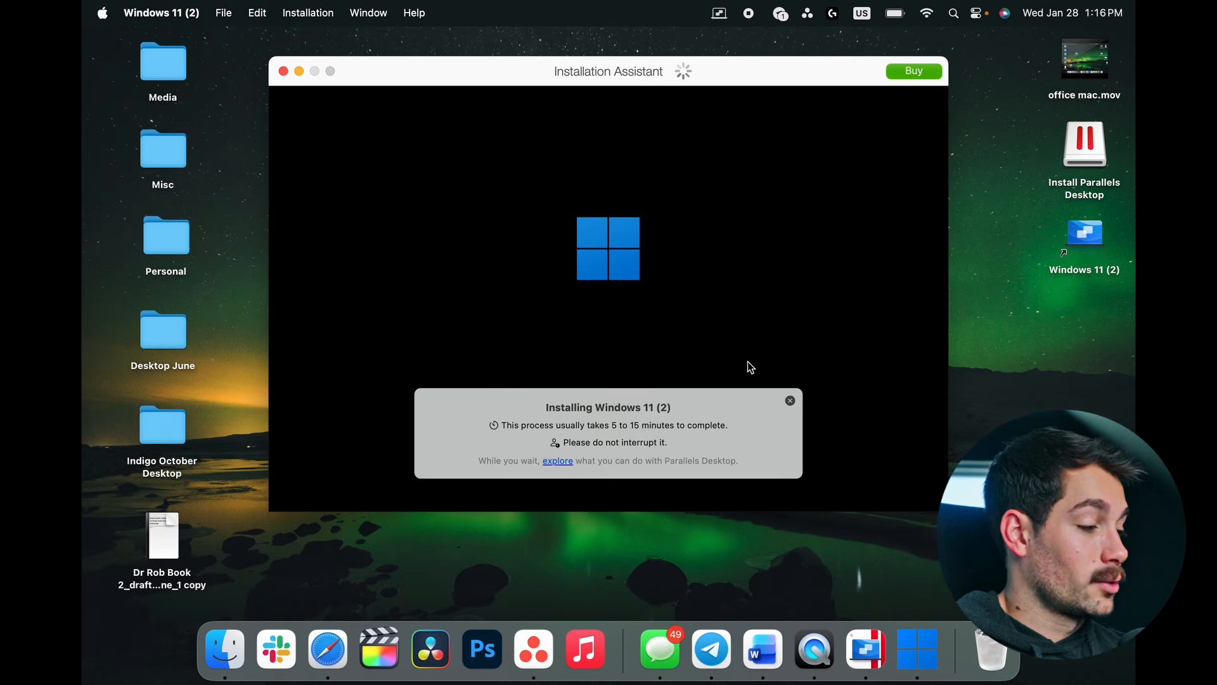
{"action": "left_click", "coordinate": [790, 402]}
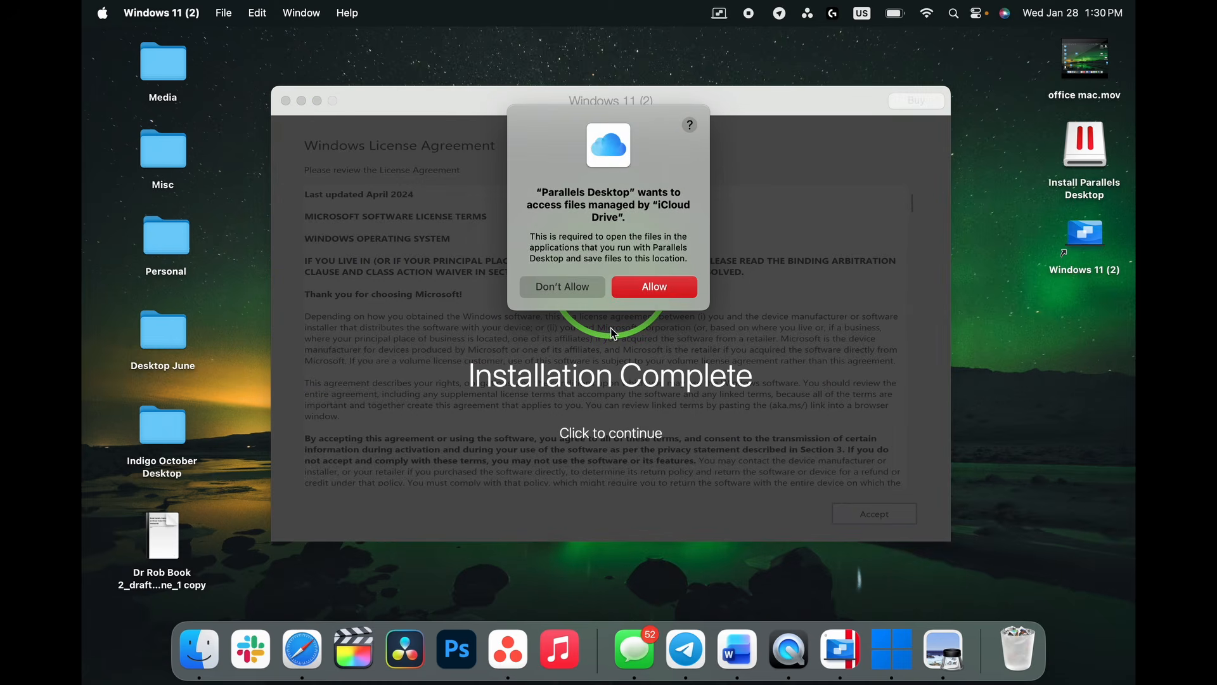
- Allow iCloud Drive access, continue into the installed Windows 11 and open System Settings for the accessibility request
{"action": "left_click", "coordinate": [640, 289]}
{"action": "left_click", "coordinate": [716, 390]}
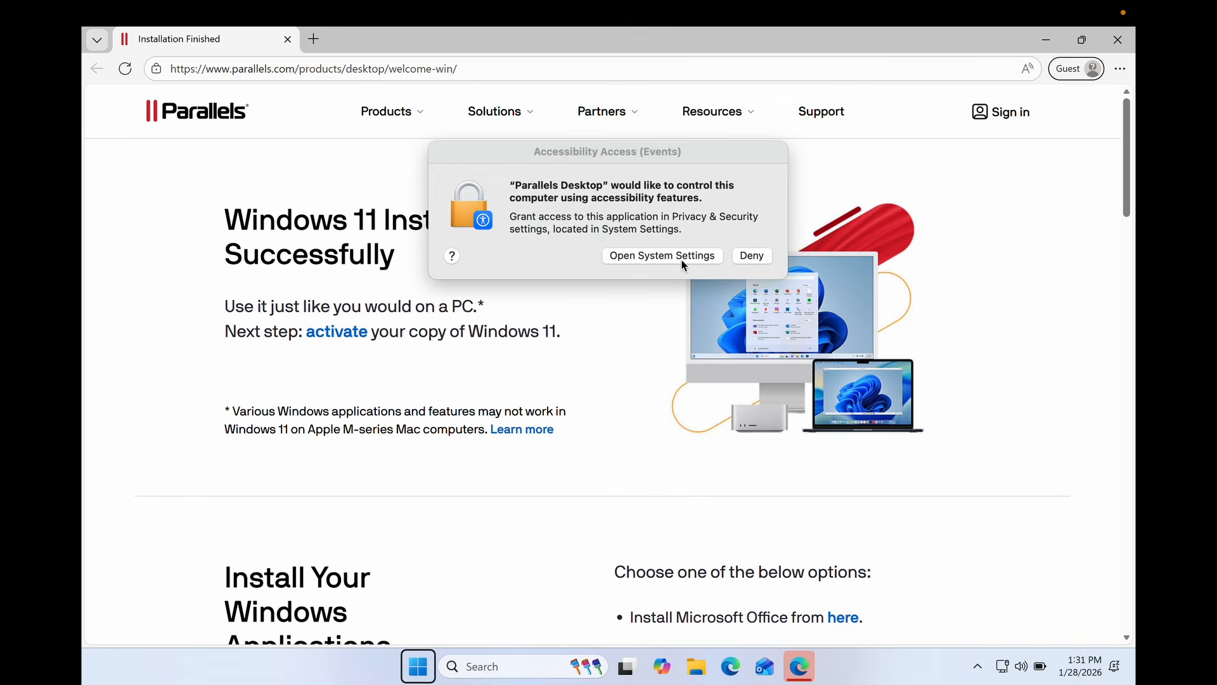
{"action": "left_click", "coordinate": [690, 258]}
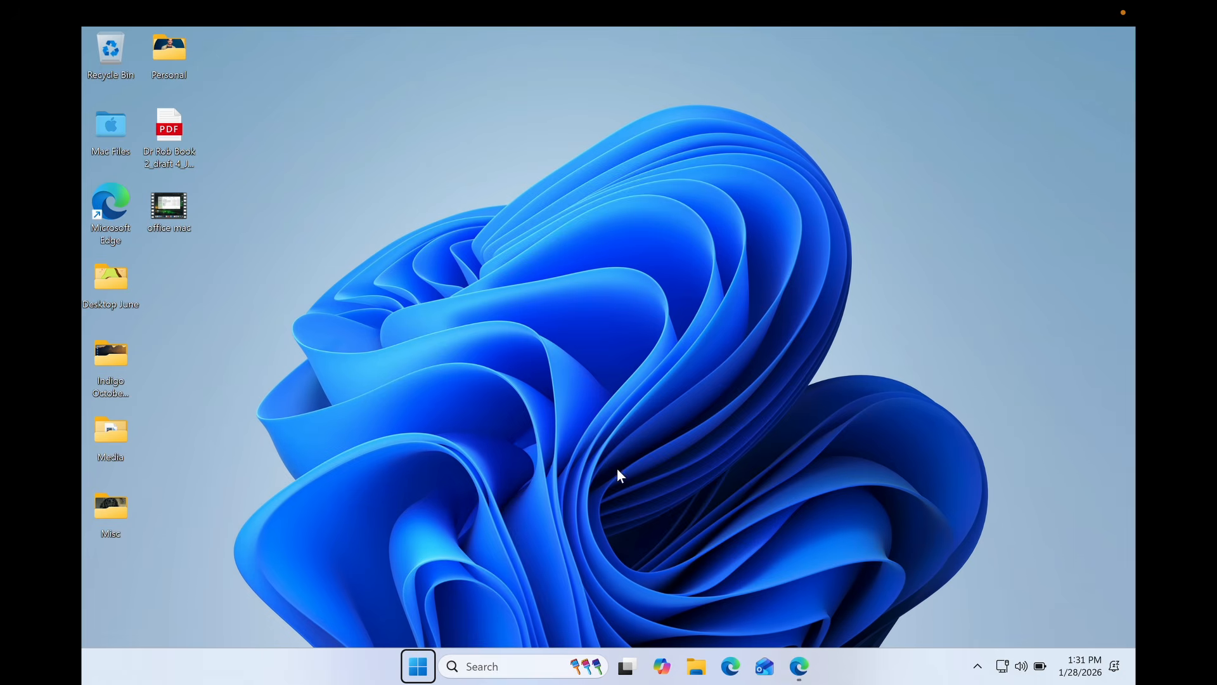
- Open the activation settings in Windows and activate Windows 11 Pro
{"action": "left_click", "coordinate": [418, 666]}
{"action": "left_click", "coordinate": [643, 204]}
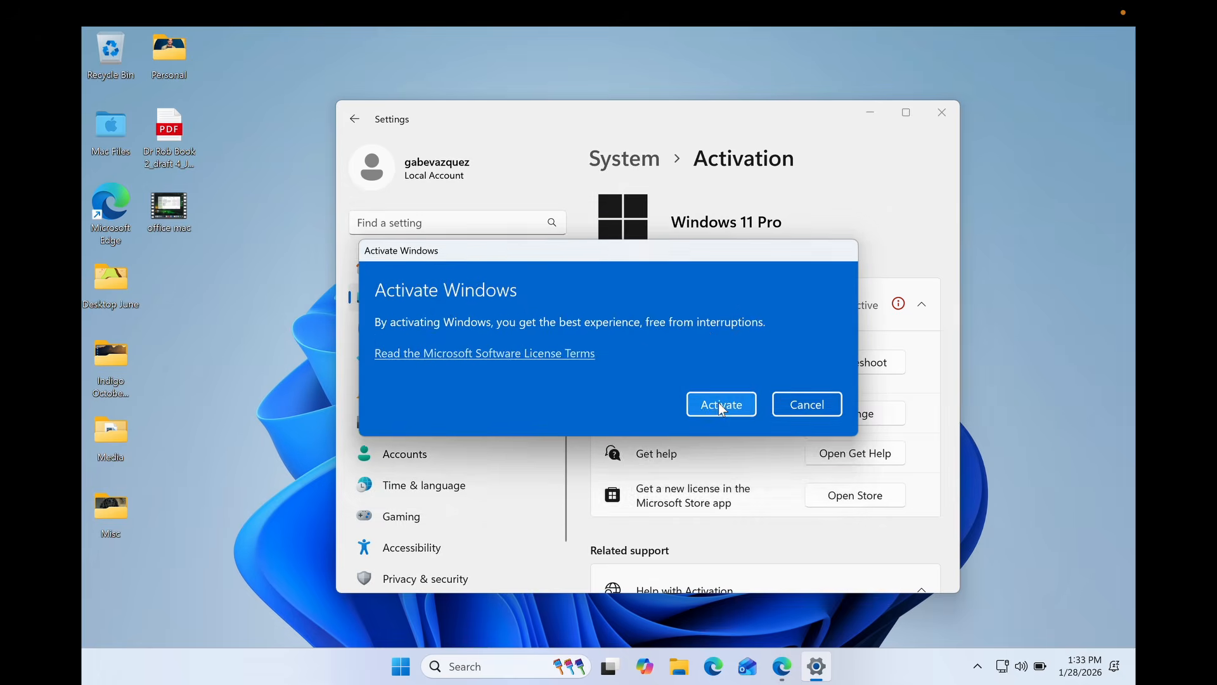
{"action": "left_click", "coordinate": [718, 402]}
{"action": "left_click", "coordinate": [807, 388]}
- Look through the System settings pages in Windows and close the Settings window
{"action": "scroll", "coordinate": [429, 395], "scroll_direction": "down", "scroll_amount": 1}
{"action": "left_click", "coordinate": [410, 265]}
{"action": "left_click", "coordinate": [671, 497]}
{"action": "scroll", "coordinate": [775, 339], "scroll_direction": "down", "scroll_amount": 4}
{"action": "scroll", "coordinate": [775, 336], "scroll_direction": "up", "scroll_amount": 4}
{"action": "left_click", "coordinate": [779, 341]}
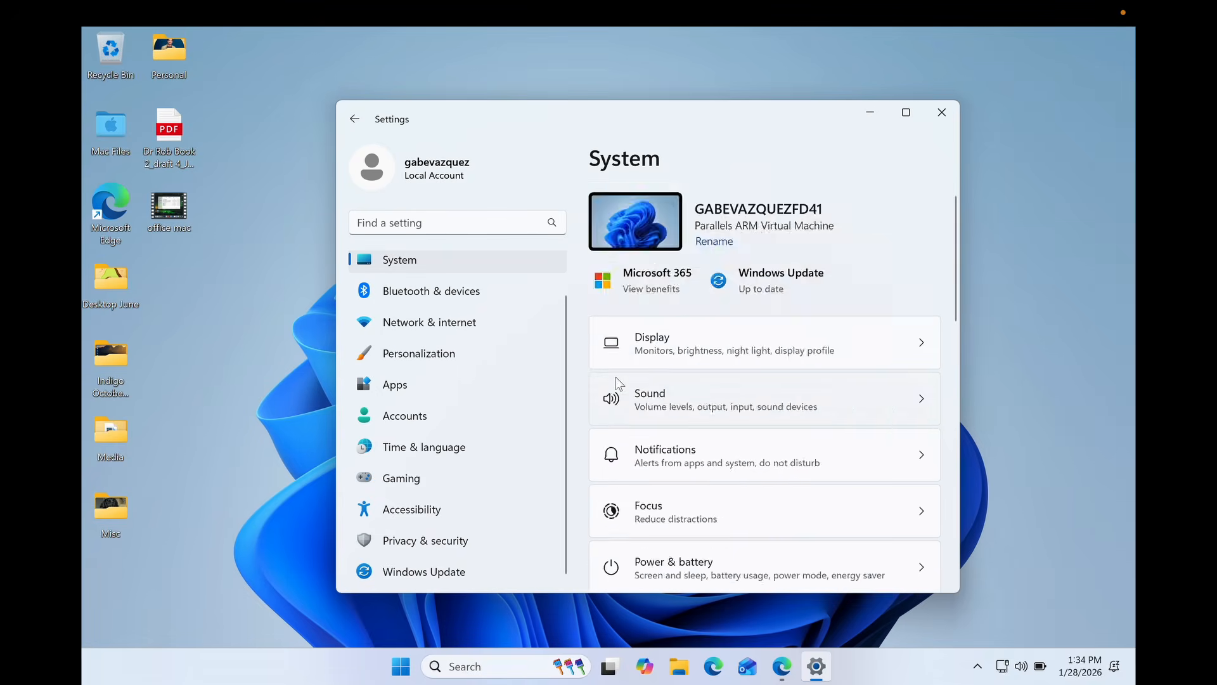
{"action": "scroll", "coordinate": [620, 378], "scroll_direction": "down", "scroll_amount": 10}
{"action": "scroll", "coordinate": [665, 456], "scroll_direction": "up", "scroll_amount": 10}
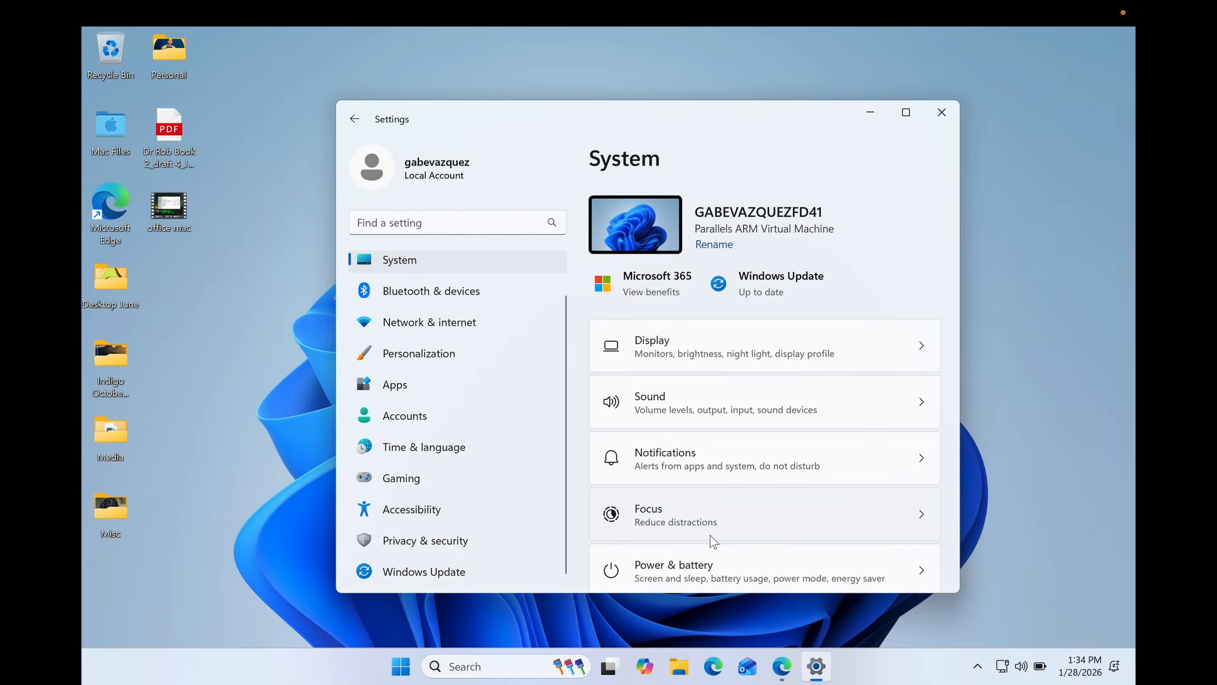
{"action": "scroll", "coordinate": [698, 507], "scroll_direction": "down", "scroll_amount": 10}
{"action": "left_click", "coordinate": [780, 536]}
{"action": "scroll", "coordinate": [674, 359], "scroll_direction": "down", "scroll_amount": 4}
{"action": "left_click", "coordinate": [354, 120]}
{"action": "scroll", "coordinate": [693, 465], "scroll_direction": "up", "scroll_amount": 5}
{"action": "left_click", "coordinate": [681, 322]}
{"action": "left_click", "coordinate": [942, 113]}
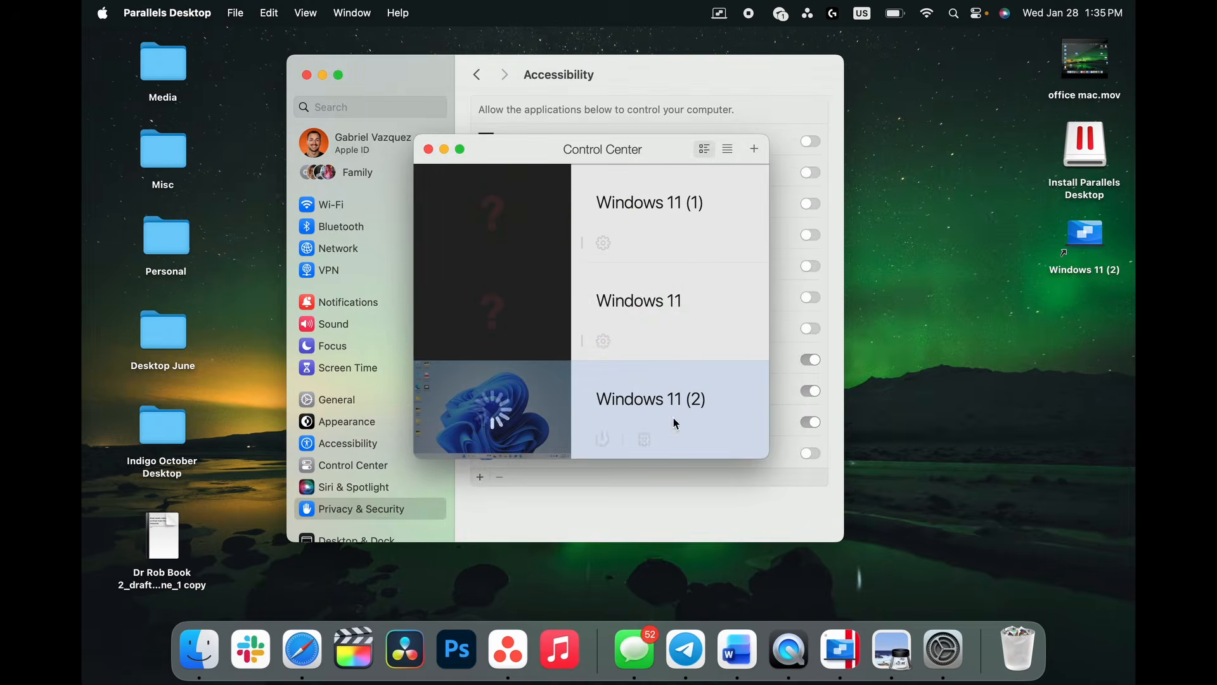
- Start the Windows 11 (2) virtual machine from the Control Center and view its configuration window
{"action": "left_click", "coordinate": [603, 440]}
{"action": "left_click", "coordinate": [645, 439]}
{"action": "left_click", "coordinate": [382, 121]}
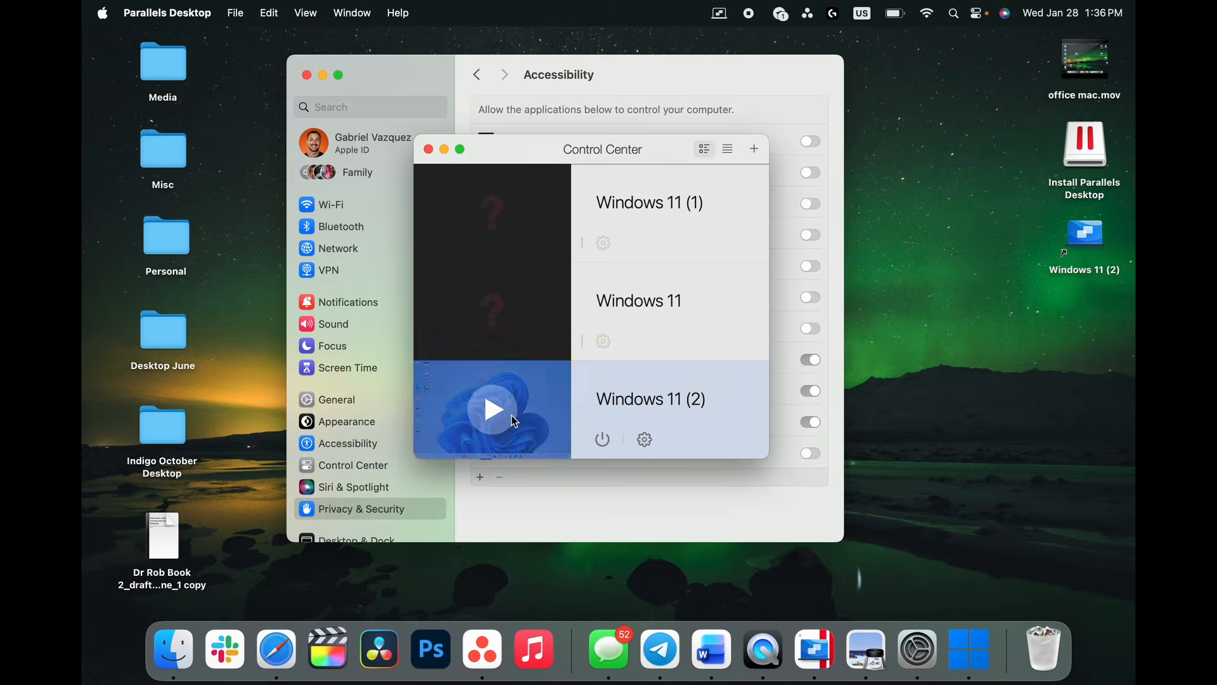
{"action": "left_click", "coordinate": [510, 413]}
{"action": "left_click", "coordinate": [645, 439]}
{"action": "left_click", "coordinate": [382, 121]}
- Shut down the Windows 11 (2) virtual machine from the Control Center and open its configuration
{"action": "right_click", "coordinate": [613, 394]}
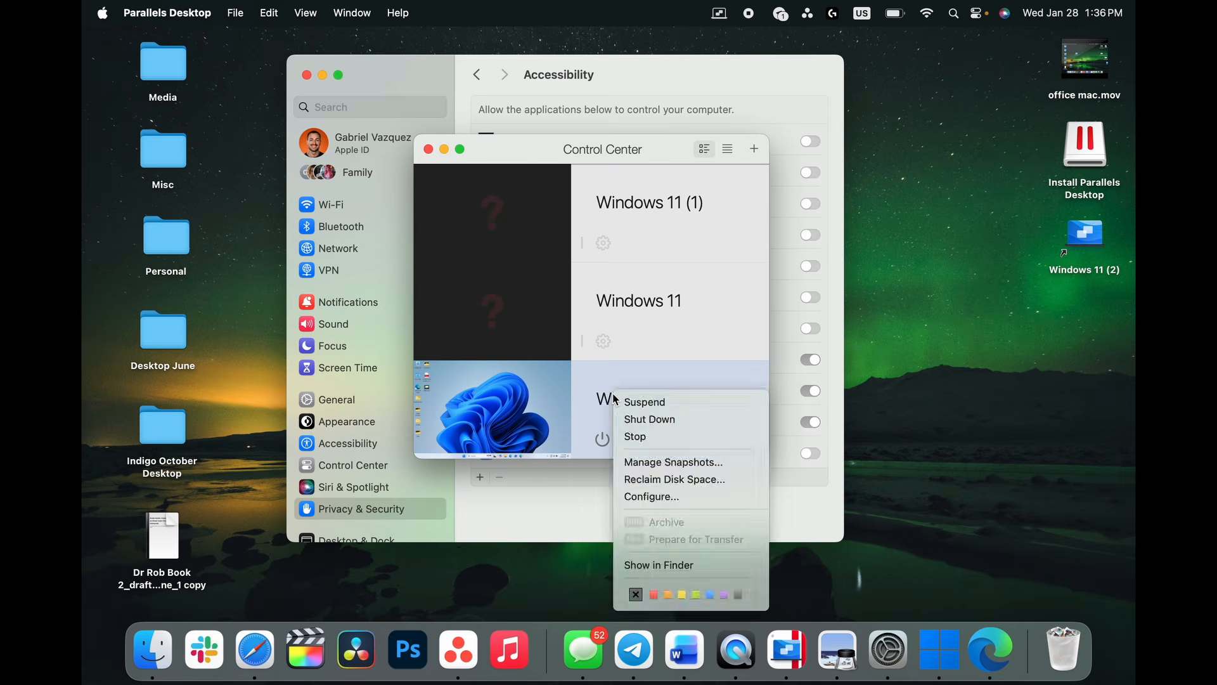
{"action": "left_click", "coordinate": [676, 421]}
{"action": "left_click", "coordinate": [645, 440]}
- Look through the virtual machine's hardware settings, including the network settings and the remaining device list
{"action": "left_click", "coordinate": [433, 151]}
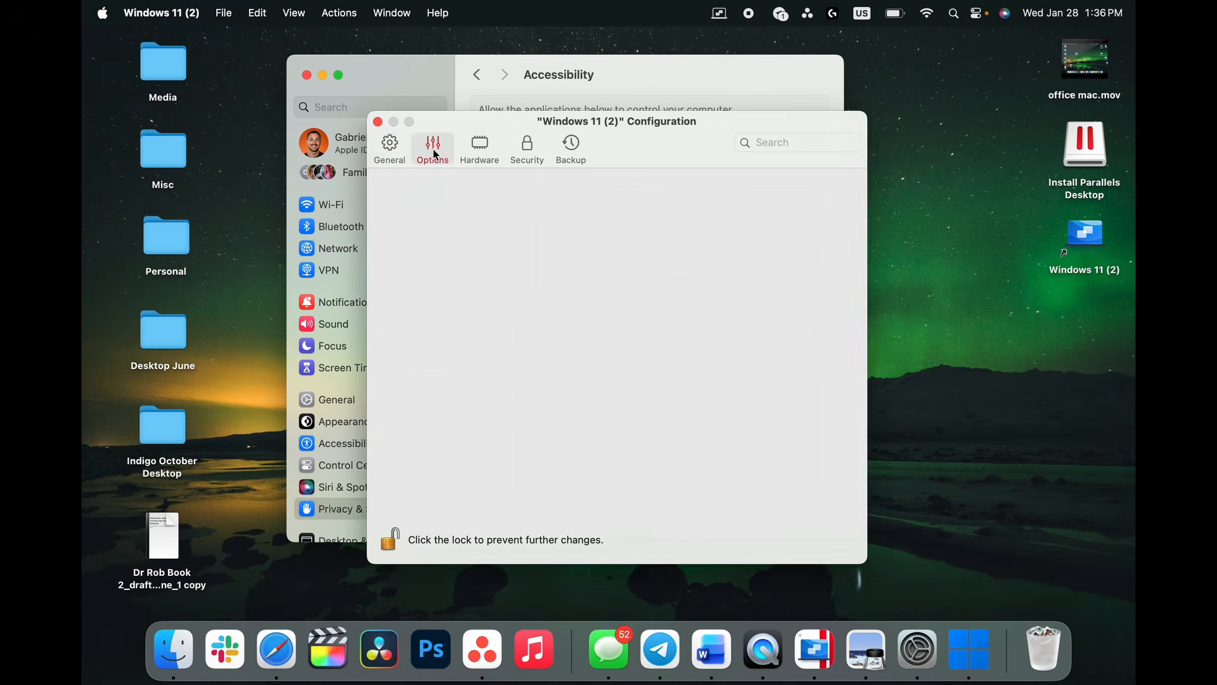
{"action": "left_click", "coordinate": [480, 151]}
{"action": "left_click", "coordinate": [551, 233]}
{"action": "left_click", "coordinate": [679, 279]}
{"action": "left_click", "coordinate": [679, 280]}
{"action": "left_click", "coordinate": [431, 224]}
{"action": "left_click", "coordinate": [447, 255]}
{"action": "left_click", "coordinate": [450, 318]}
{"action": "scroll", "coordinate": [472, 313], "scroll_direction": "down", "scroll_amount": 3}
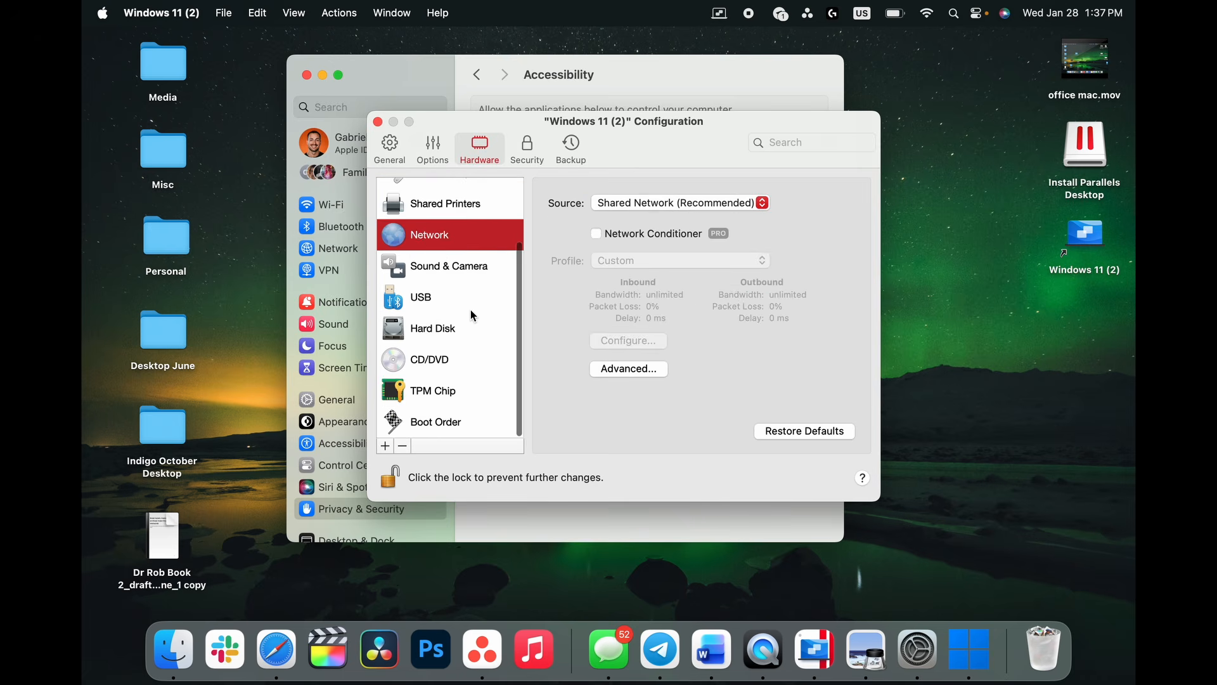
- Review the general settings and the sharing options for Share Mac and Share Windows
{"action": "left_click", "coordinate": [390, 150]}
{"action": "left_click", "coordinate": [433, 151]}
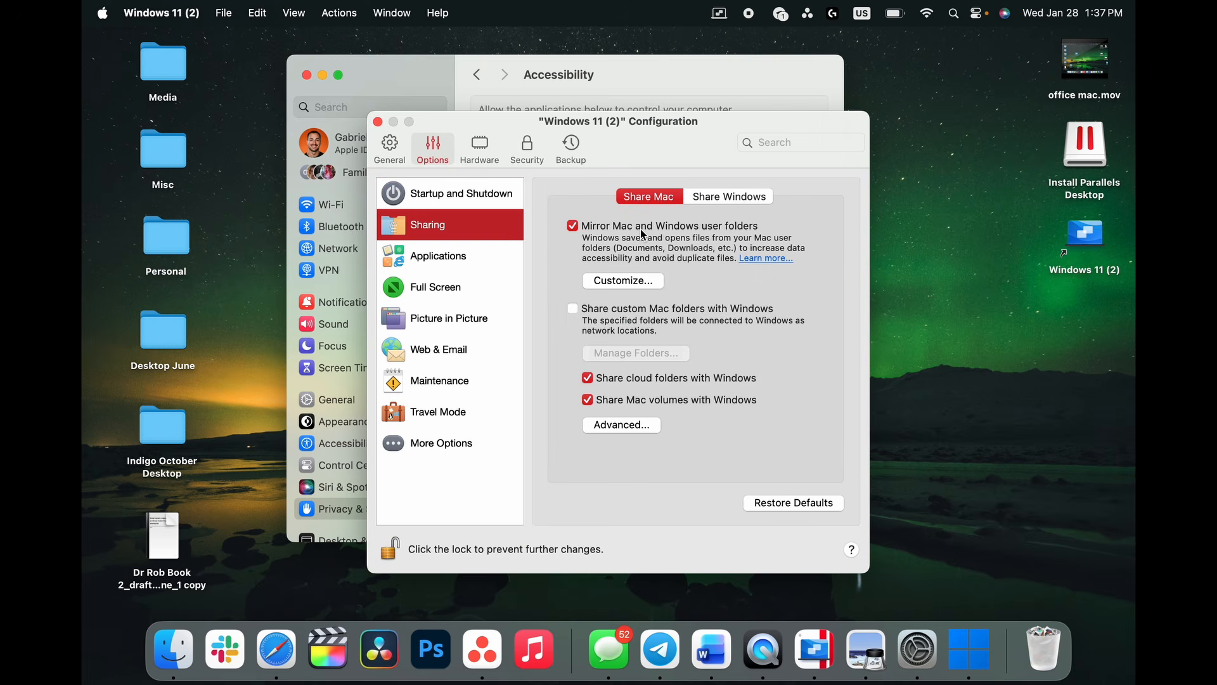
{"action": "left_click", "coordinate": [720, 197]}
{"action": "left_click", "coordinate": [665, 199]}
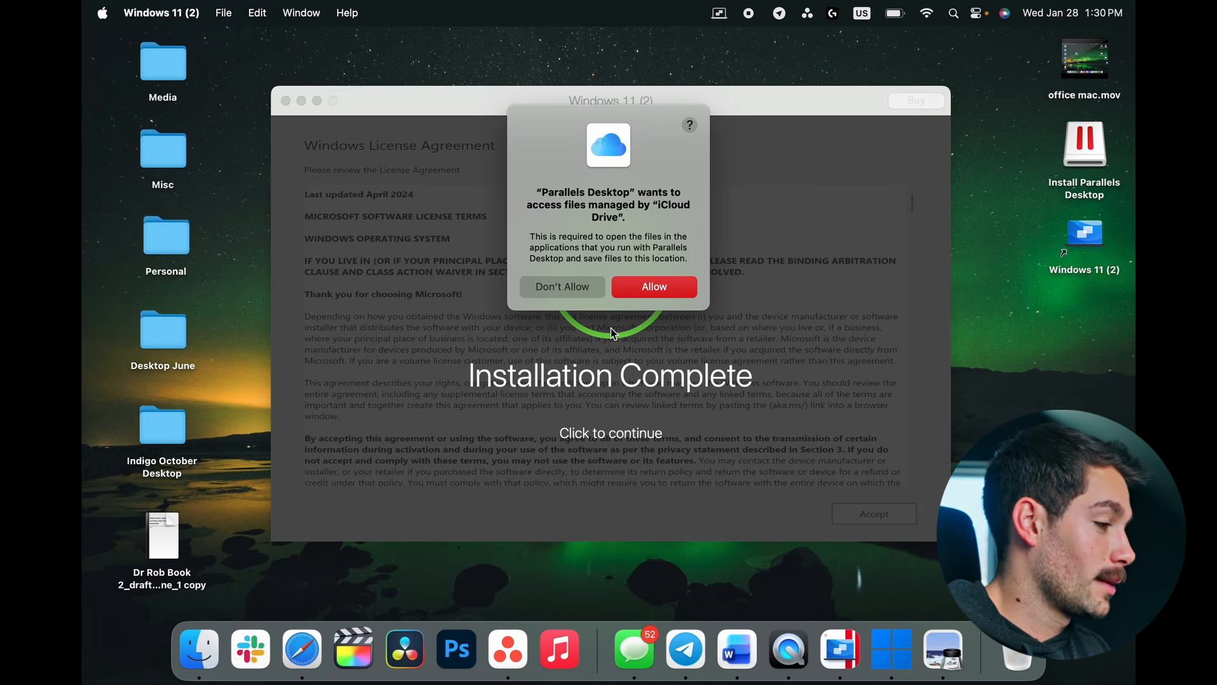
- Allow Parallels Desktop to access iCloud Drive, continue into the installed Windows 11 and dismiss the Visual Studio Code extension suggestion
{"action": "left_click", "coordinate": [662, 297]}
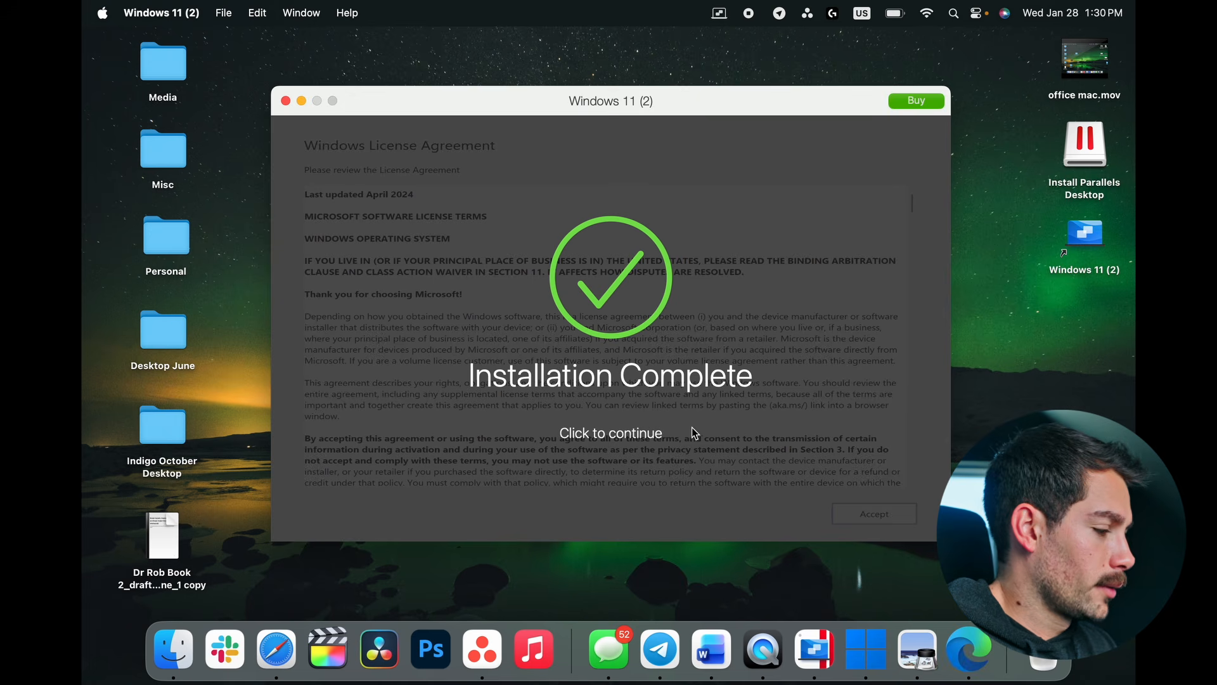
{"action": "left_click", "coordinate": [664, 392]}
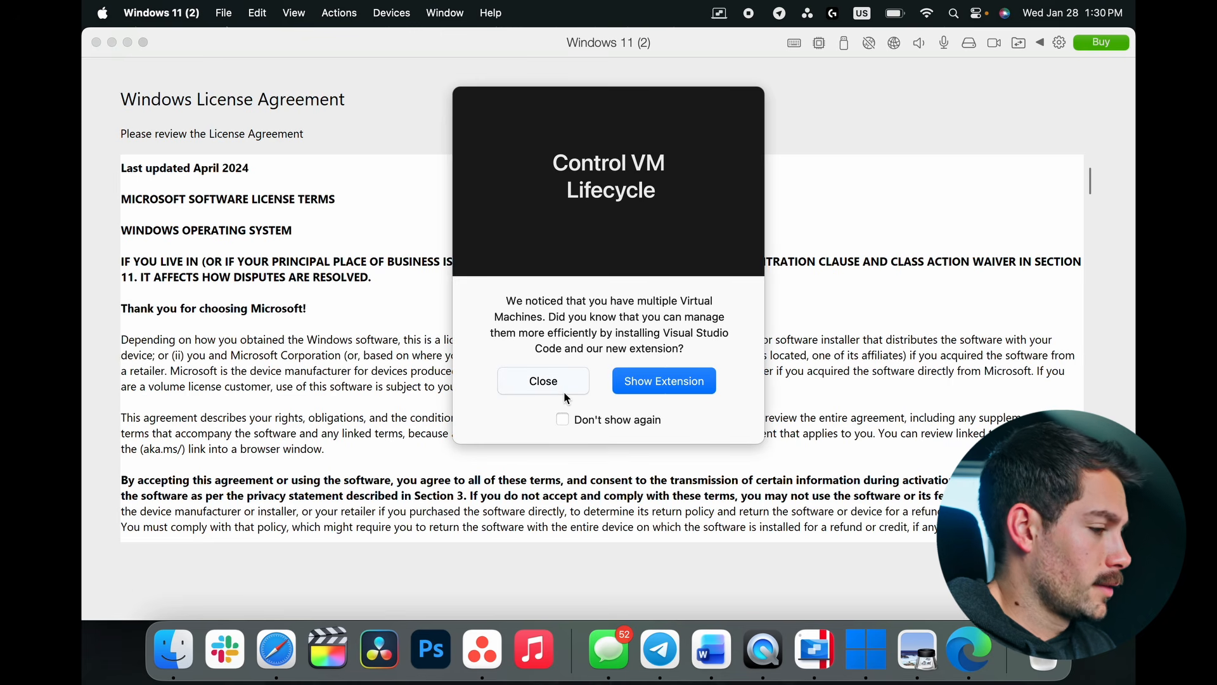
{"action": "left_click", "coordinate": [655, 385]}
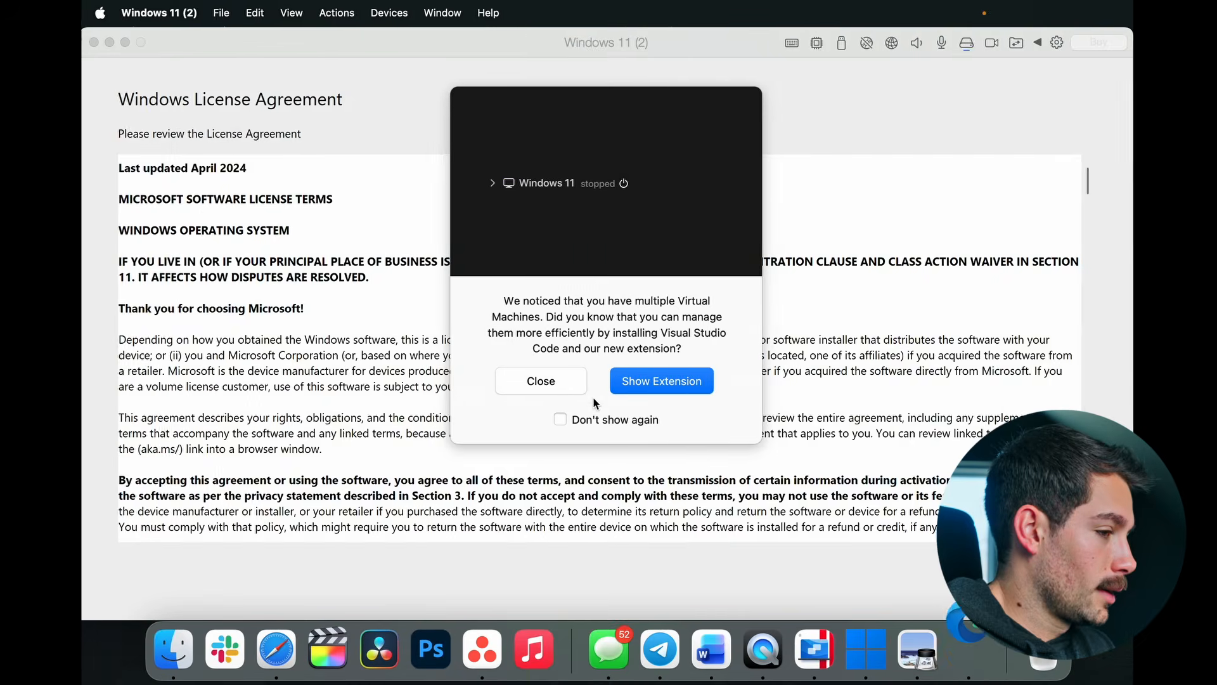
{"action": "left_click", "coordinate": [542, 378]}
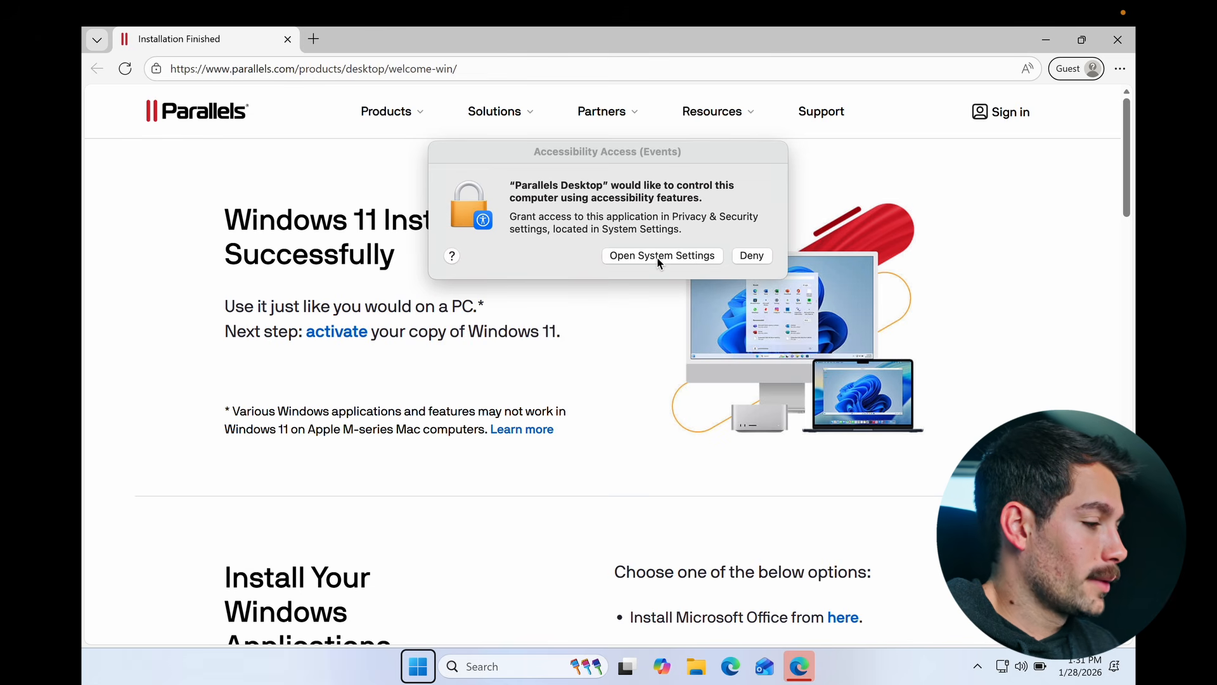
- Grant Parallels Desktop accessibility access in the Mac's System Settings and minimize the Windows browser window
{"action": "left_click", "coordinate": [660, 257]}
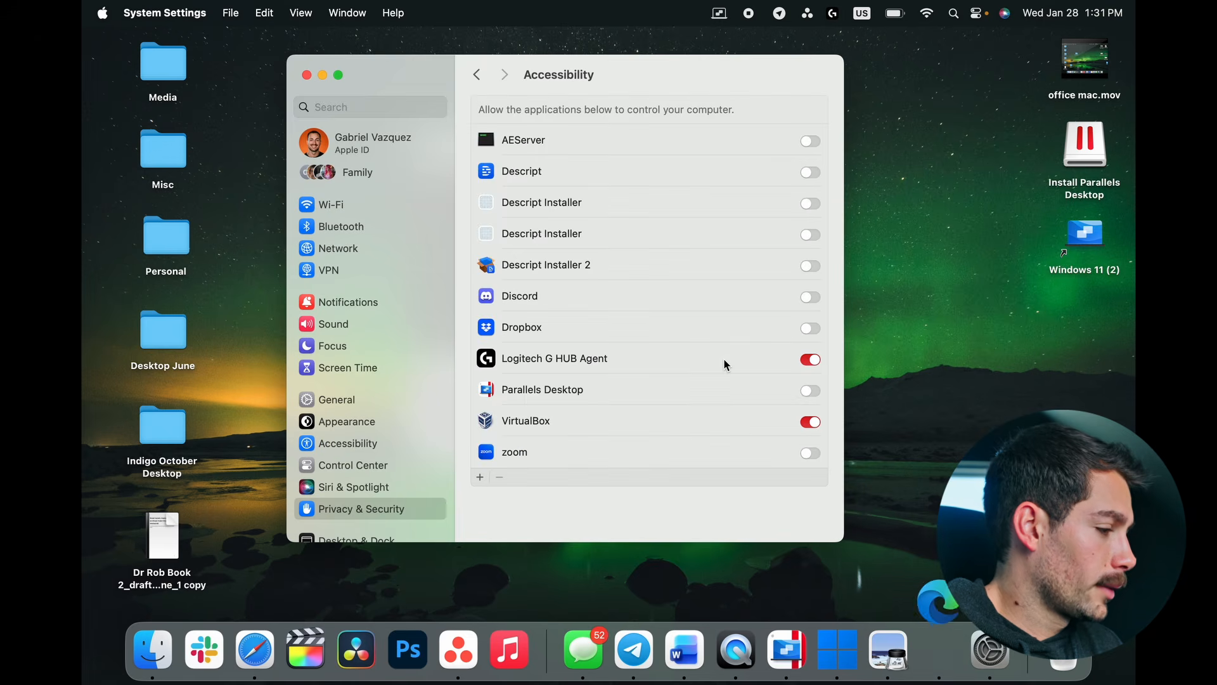
{"action": "left_click", "coordinate": [814, 393]}
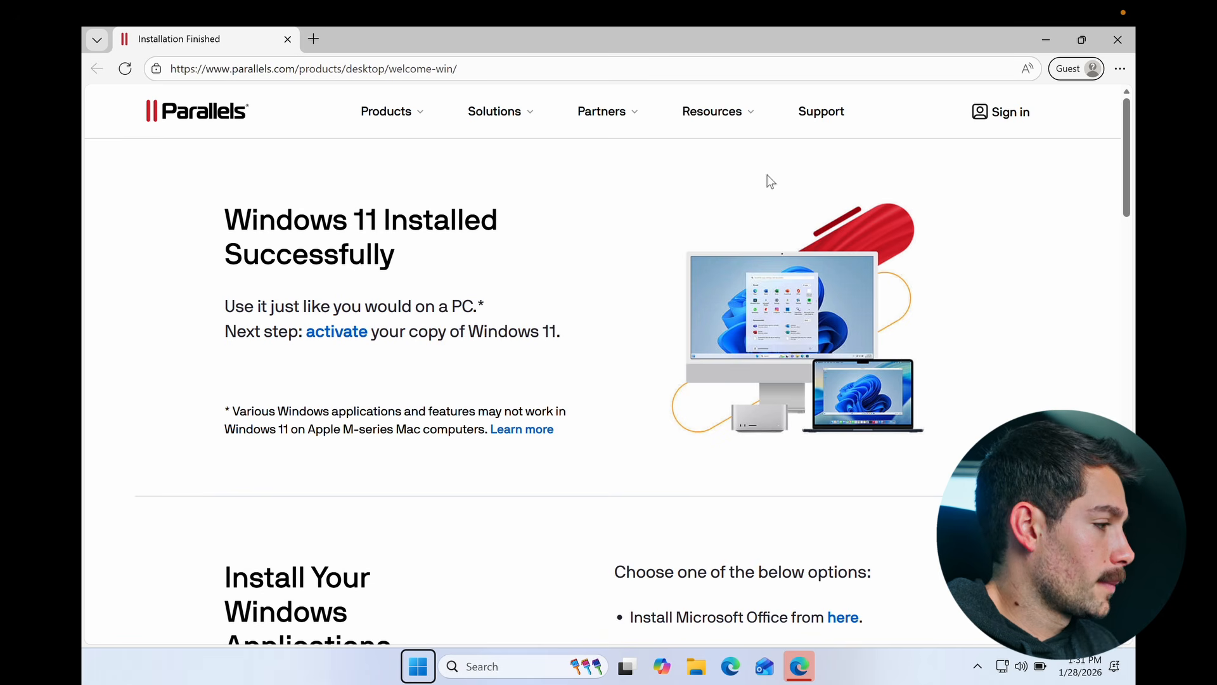
{"action": "left_click", "coordinate": [1049, 41]}
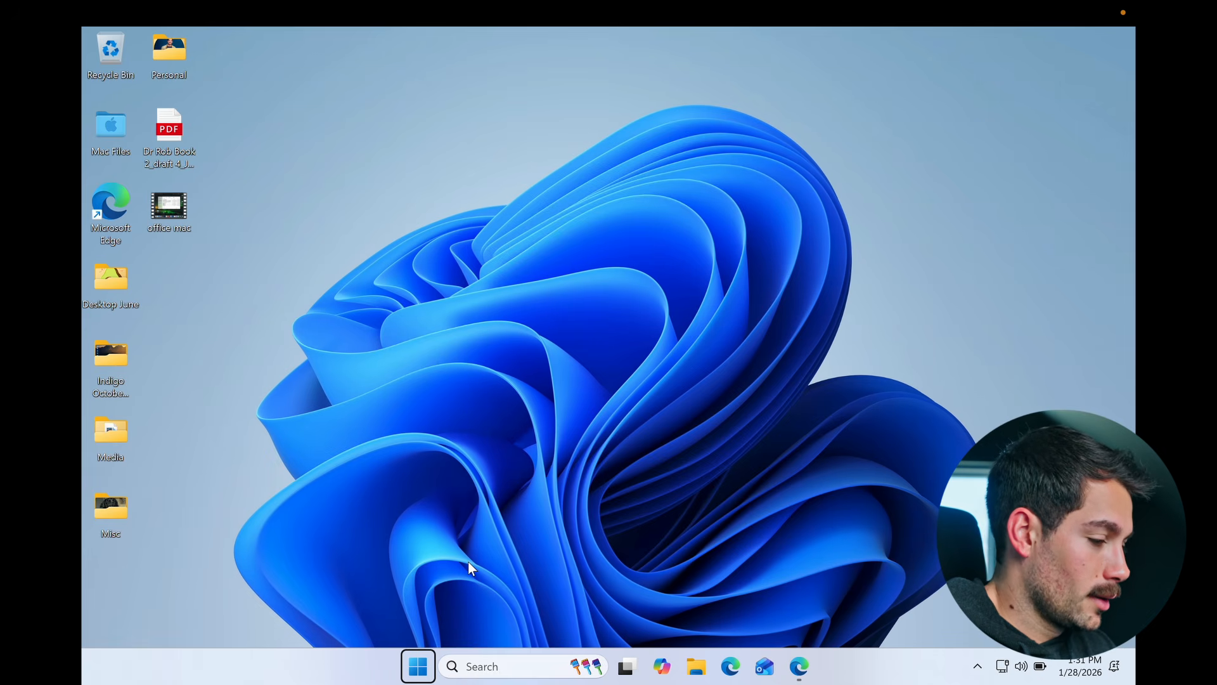
- Open the Settings app in Windows, move its window clear and dismiss the Activate Windows now prompt
{"action": "left_click", "coordinate": [421, 669]}
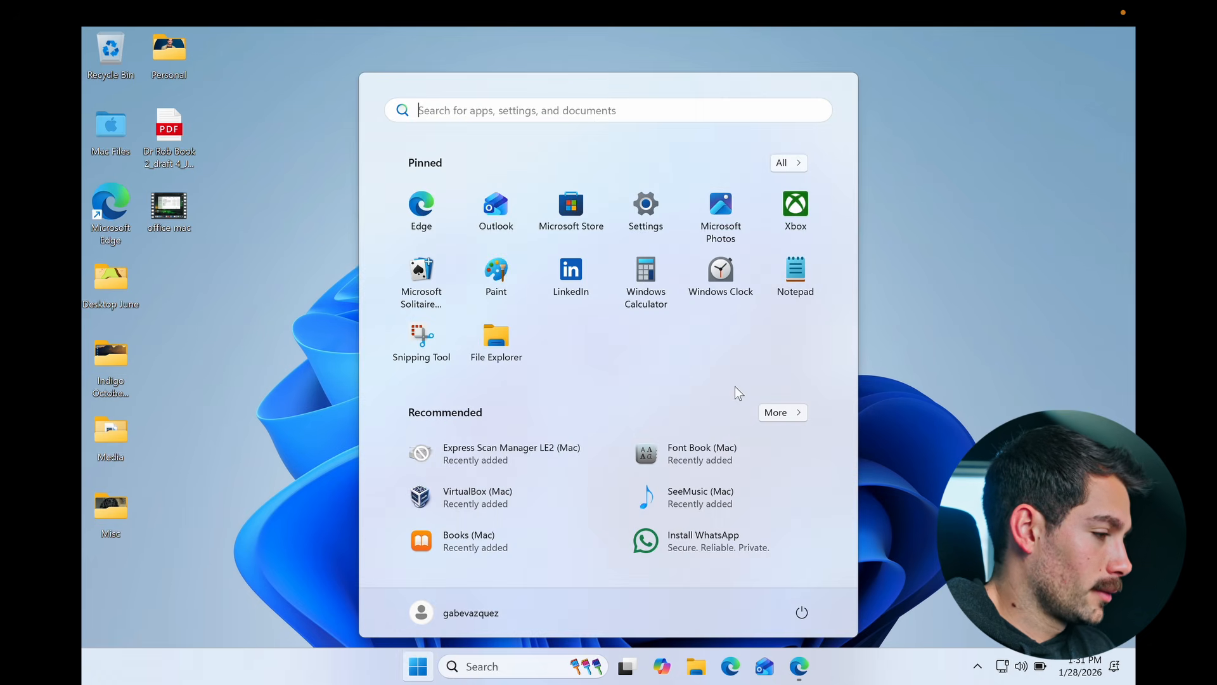
{"action": "left_click", "coordinate": [645, 204]}
{"action": "left_click_drag", "start_coordinate": [515, 71], "coordinate": [734, 120]}
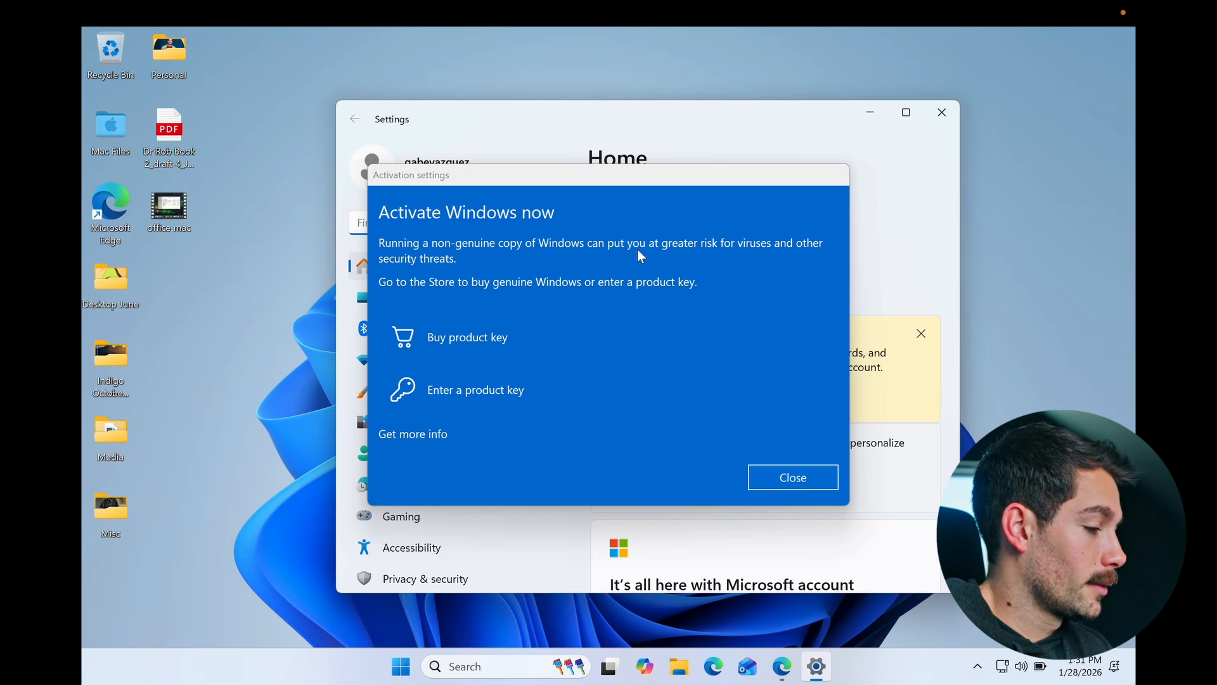
{"action": "left_click", "coordinate": [789, 478]}
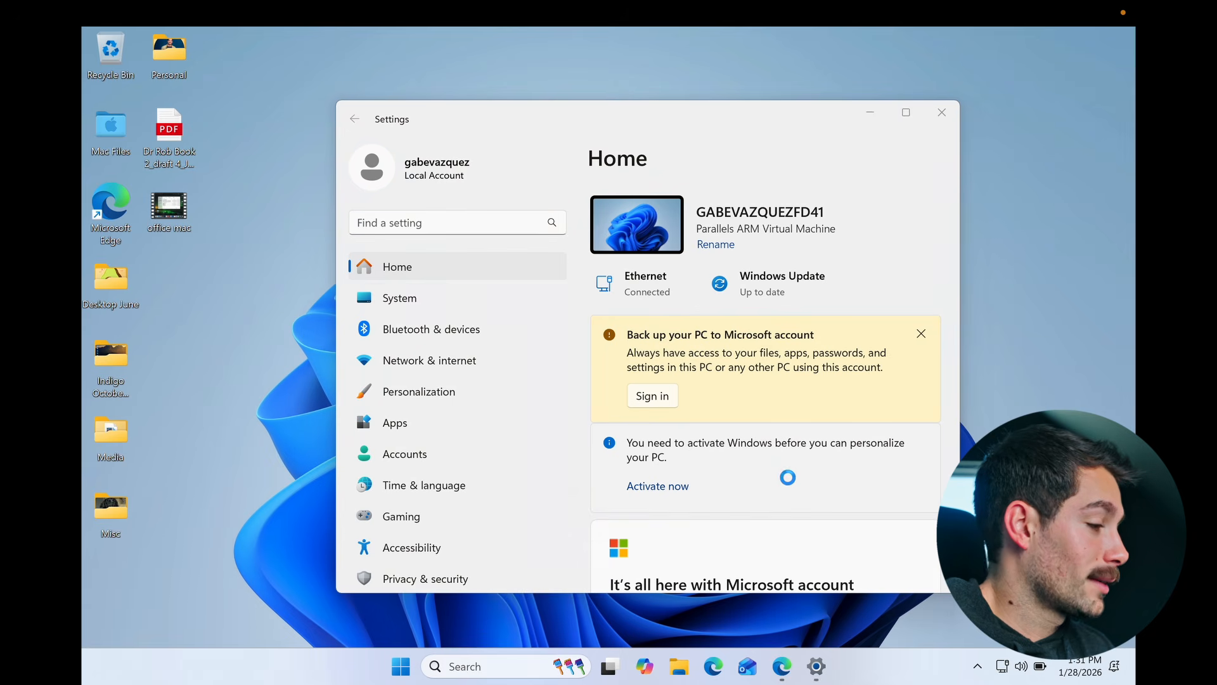
- Open the System activation page in Windows Settings and start changing the product key
{"action": "left_click", "coordinate": [454, 293]}
{"action": "scroll", "coordinate": [680, 477], "scroll_direction": "down", "scroll_amount": 9}
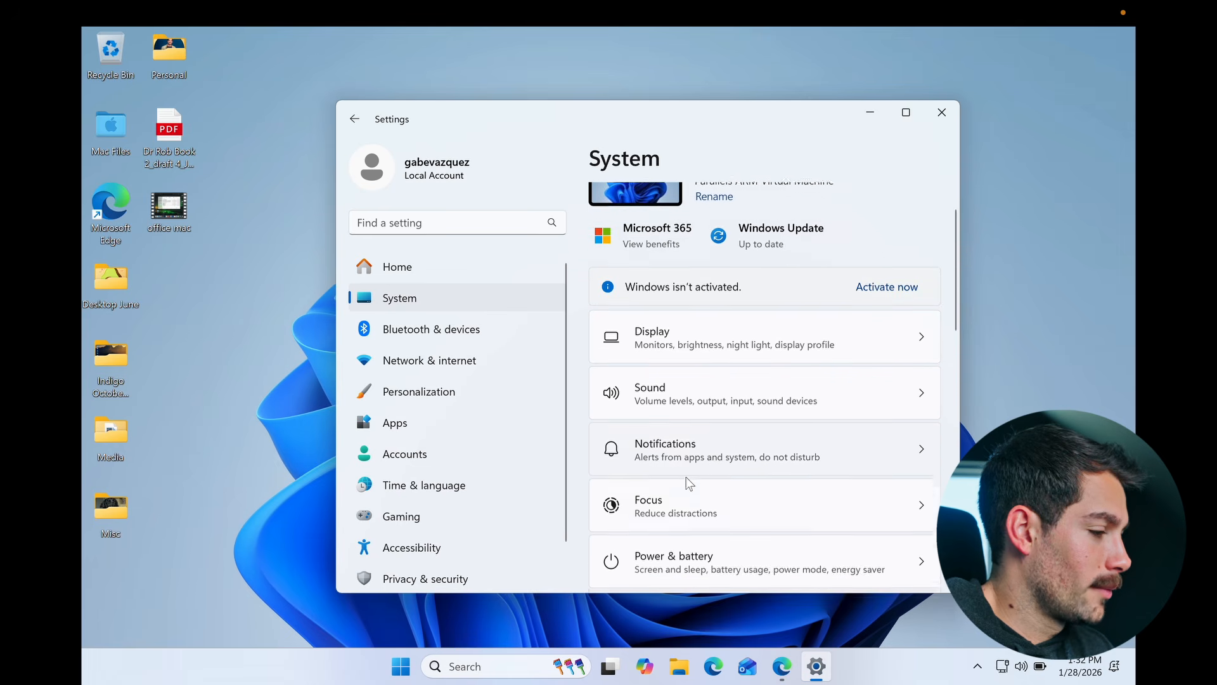
{"action": "left_click", "coordinate": [679, 334]}
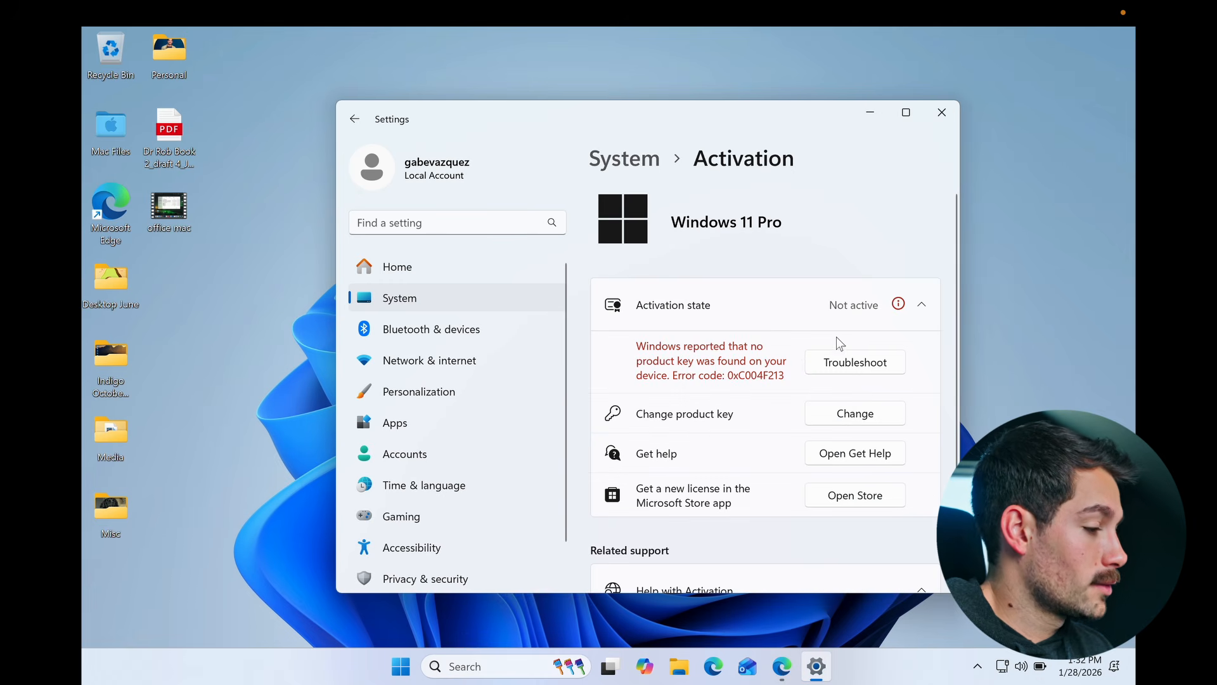
{"action": "left_click", "coordinate": [844, 417]}
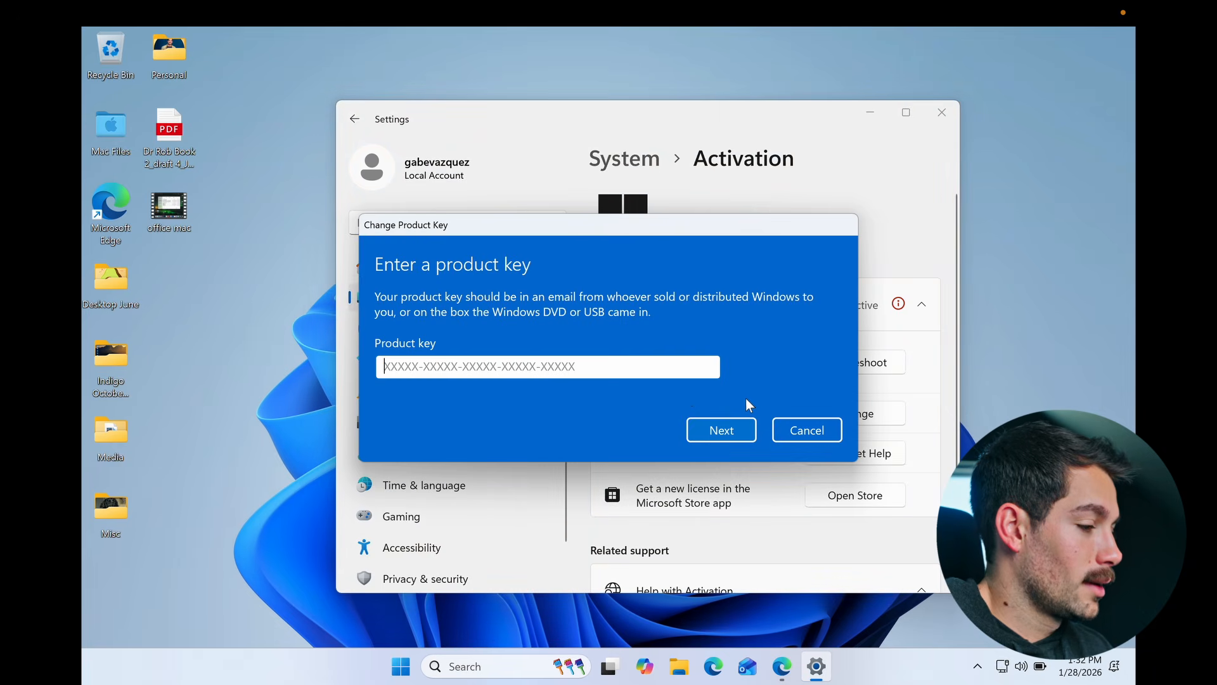